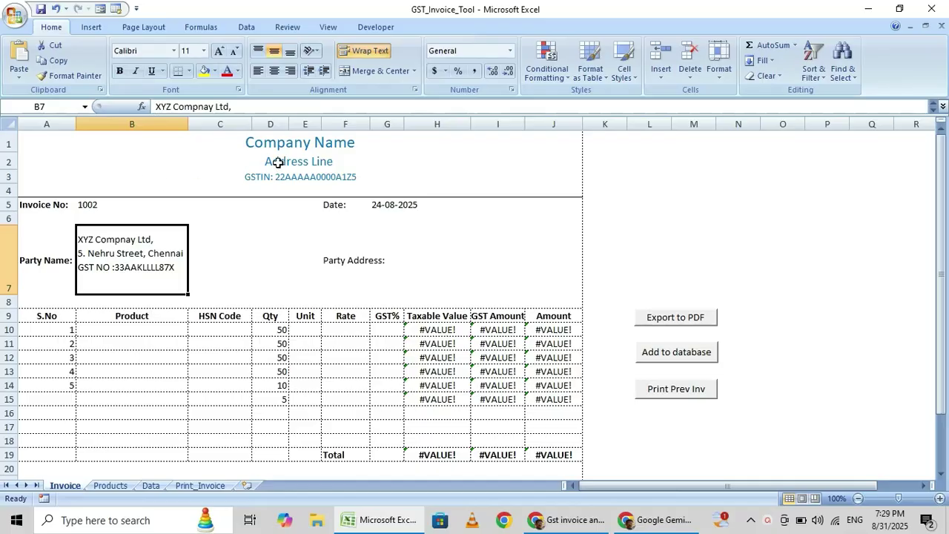
# Review the invoice header: company name, address, GSTIN, invoice number 1002, date and party details
pyautogui.click(275, 152)
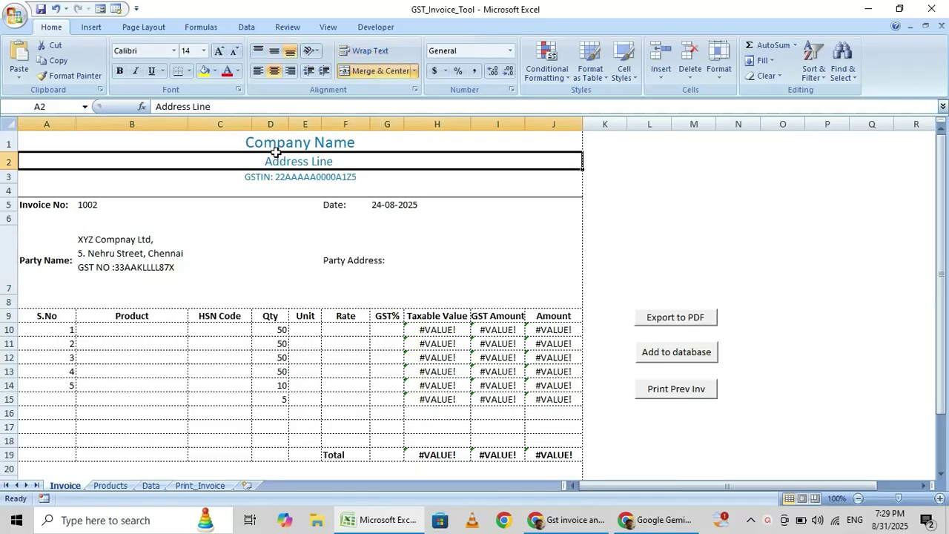
pyautogui.click(275, 151)
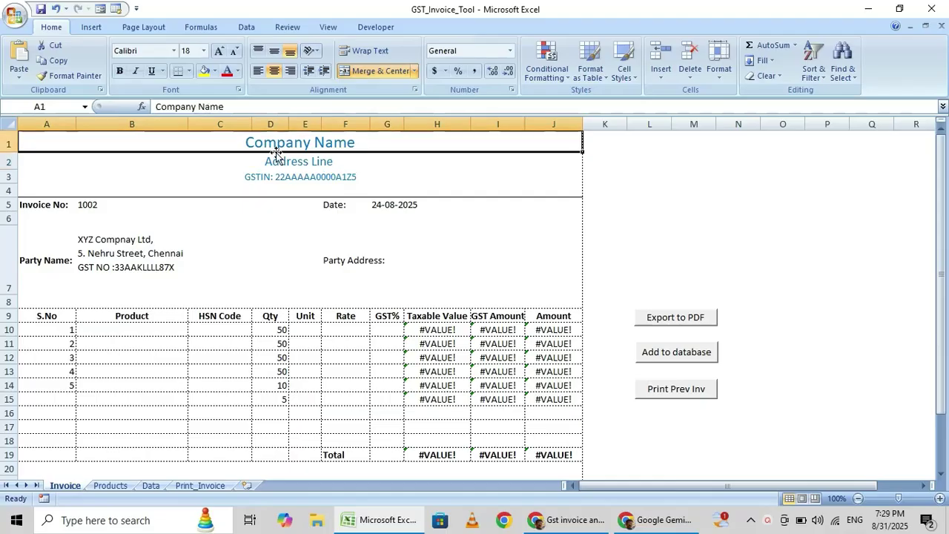
pyautogui.click(275, 153)
pyautogui.press('Down')
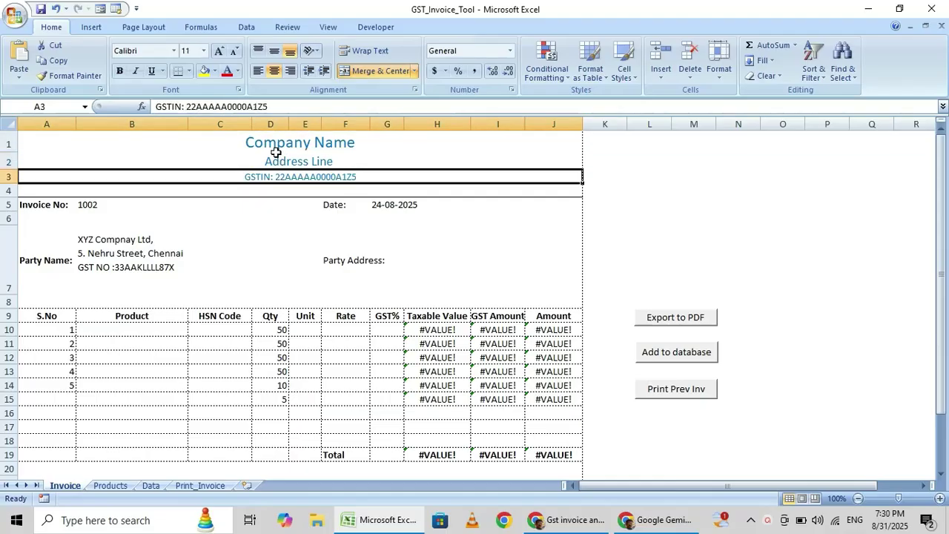
pyautogui.press('Down')
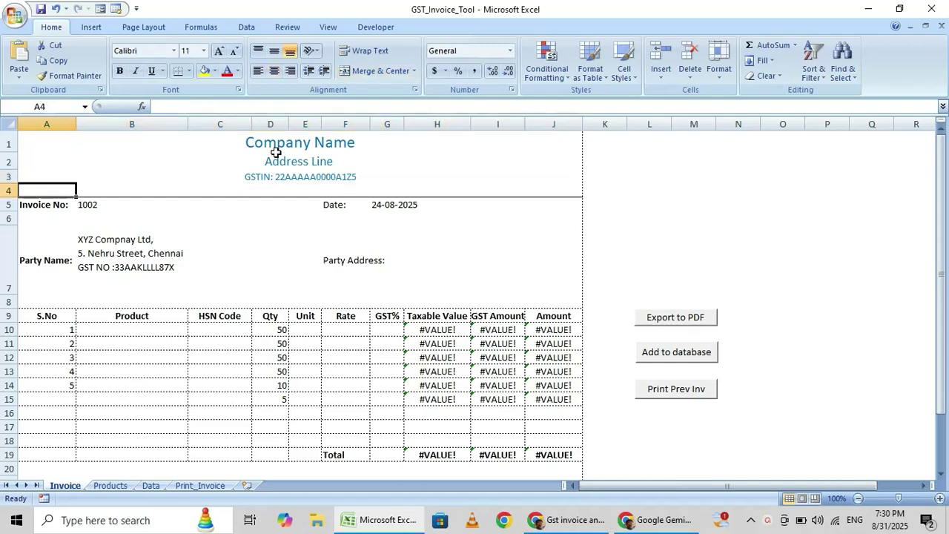
pyautogui.press('Down')
pyautogui.press('Right')
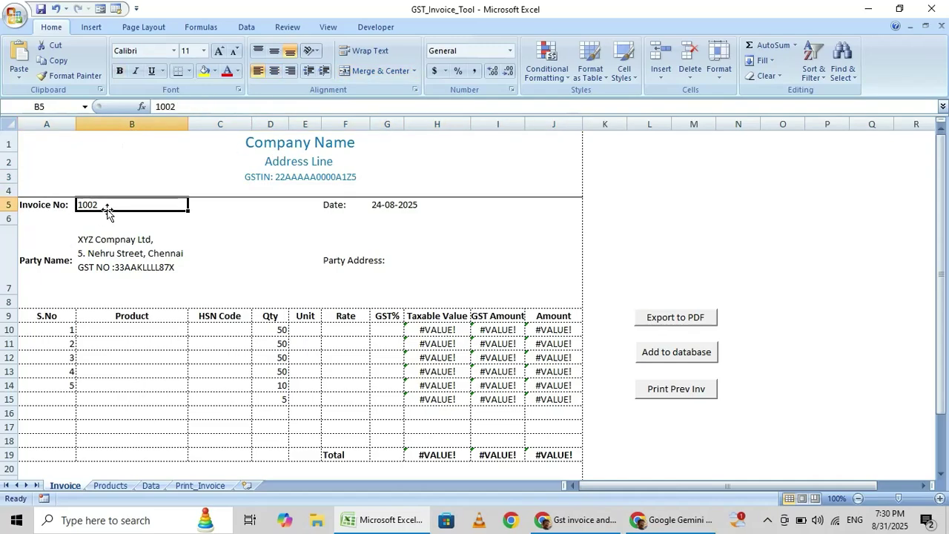
pyautogui.press('Right')
pyautogui.press('Right')
pyautogui.press('Right')
pyautogui.press('Right')
pyautogui.press('Right')
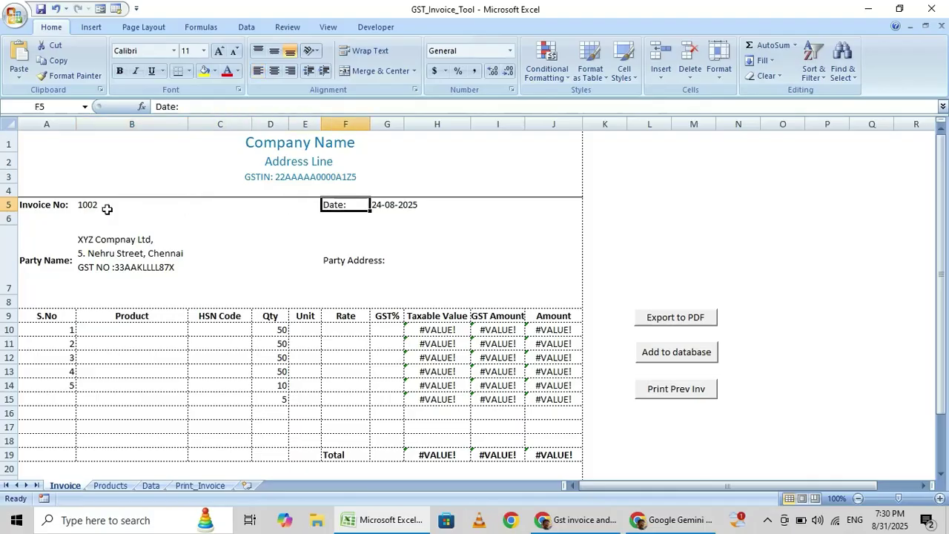
pyautogui.press('Down')
pyautogui.press('Left')
pyautogui.press('Left')
pyautogui.press('Left')
pyautogui.press('Left')
pyautogui.press('Left')
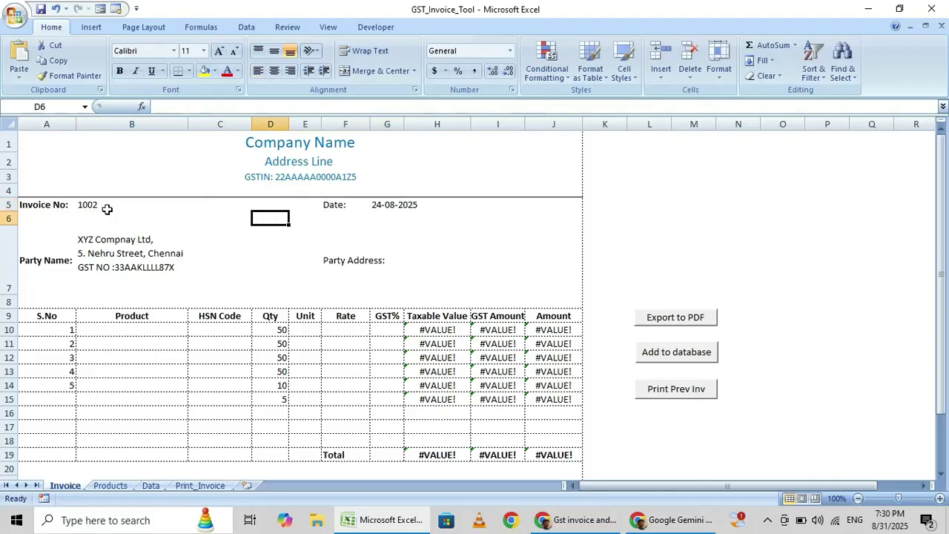
pyautogui.press('Down')
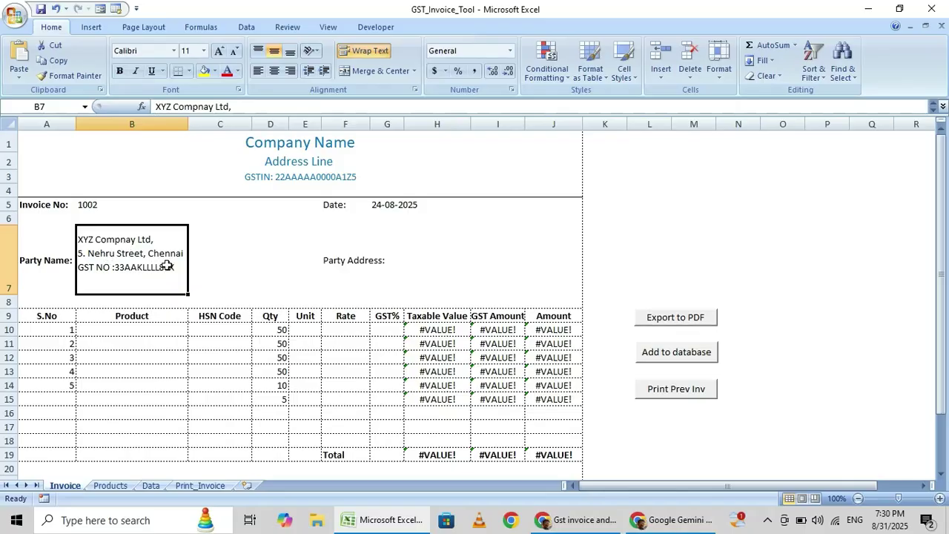
pyautogui.click(394, 260)
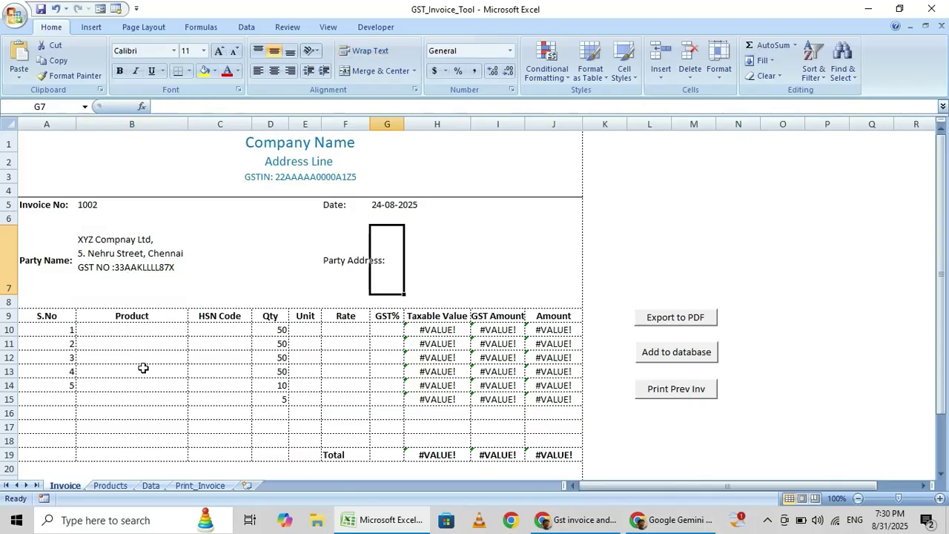
# Choose Item F in B10, filling HSN 6006, Kgs, rate 200, 12% GST and 11,200.00
pyautogui.click(144, 330)
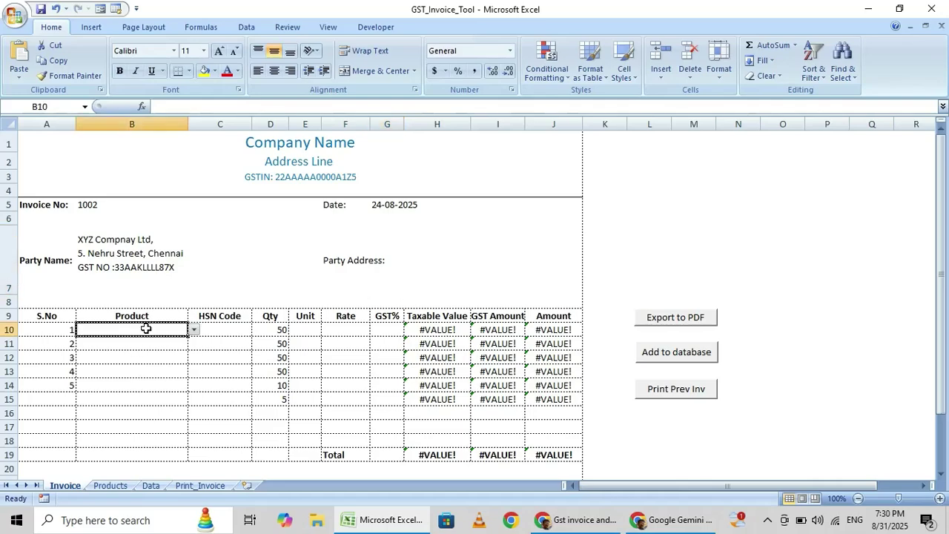
pyautogui.click(193, 332)
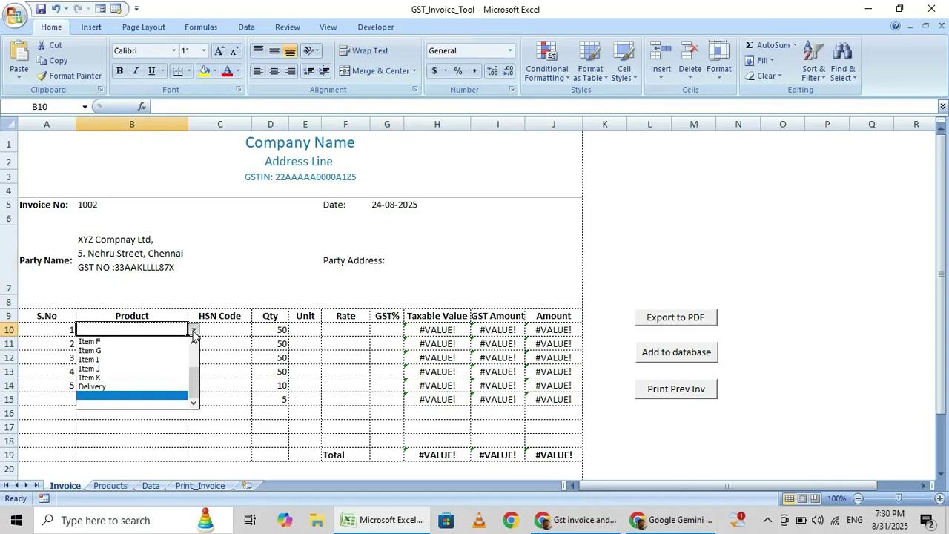
pyautogui.moveTo(198, 390); pyautogui.dragTo(194, 361)
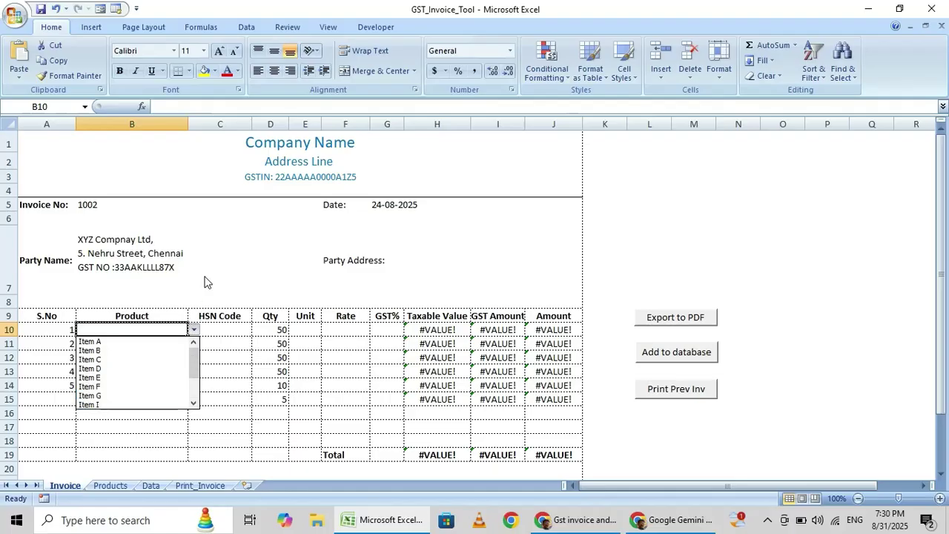
pyautogui.press('Escape')
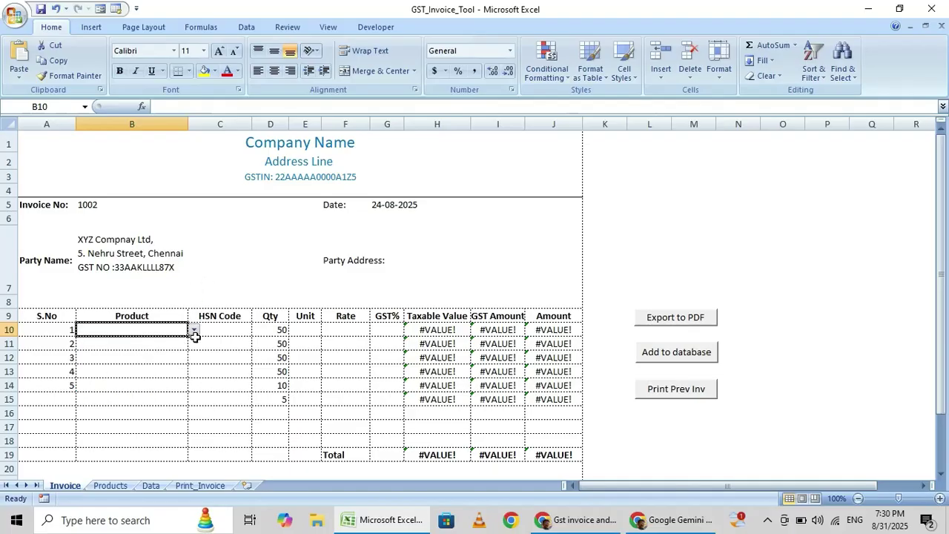
pyautogui.click(195, 332)
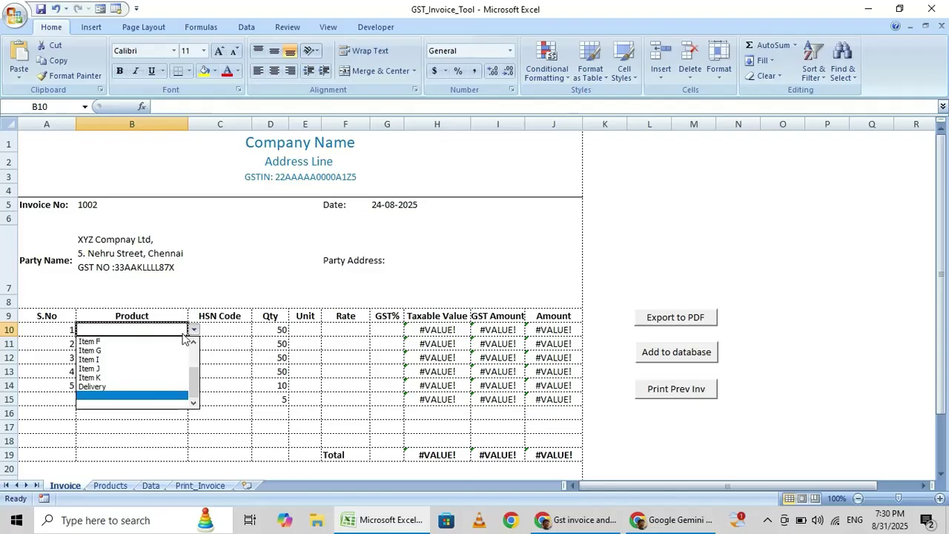
pyautogui.click(101, 342)
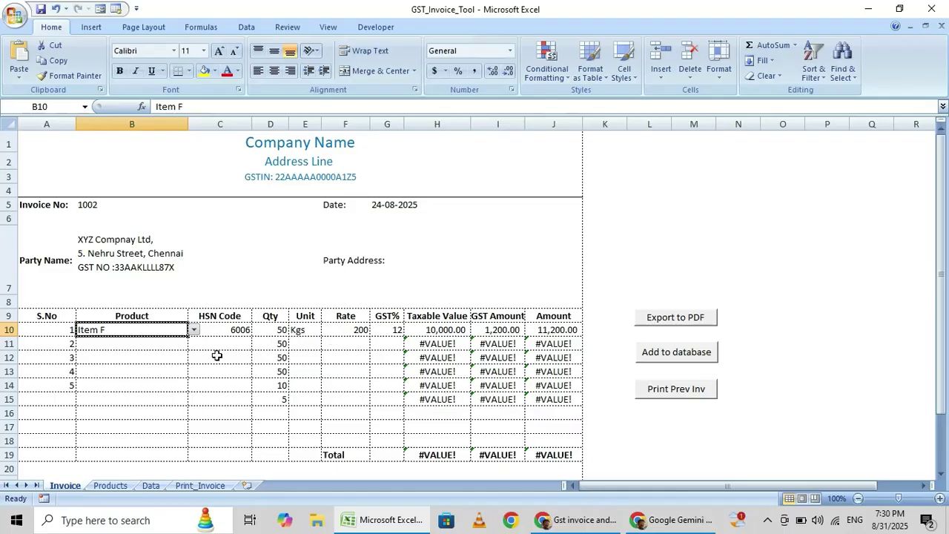
pyautogui.click(138, 345)
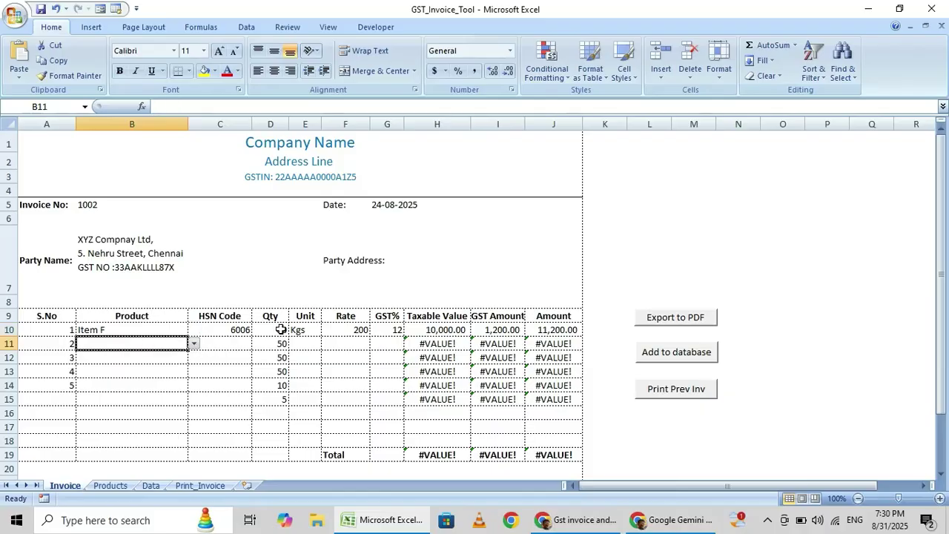
# Pick Item G, Item I and Item A for product cells B11, B12 and B13
pyautogui.click(194, 344)
pyautogui.click(126, 365)
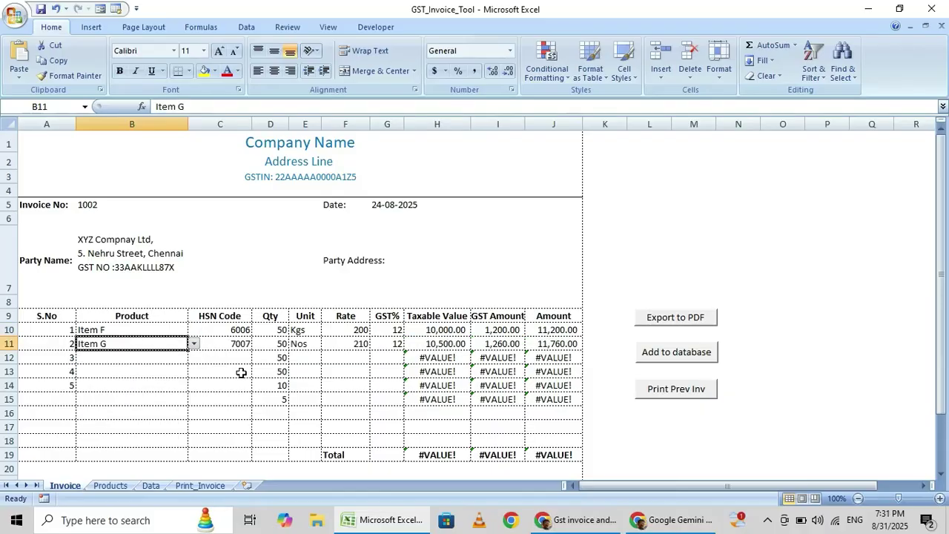
pyautogui.click(161, 359)
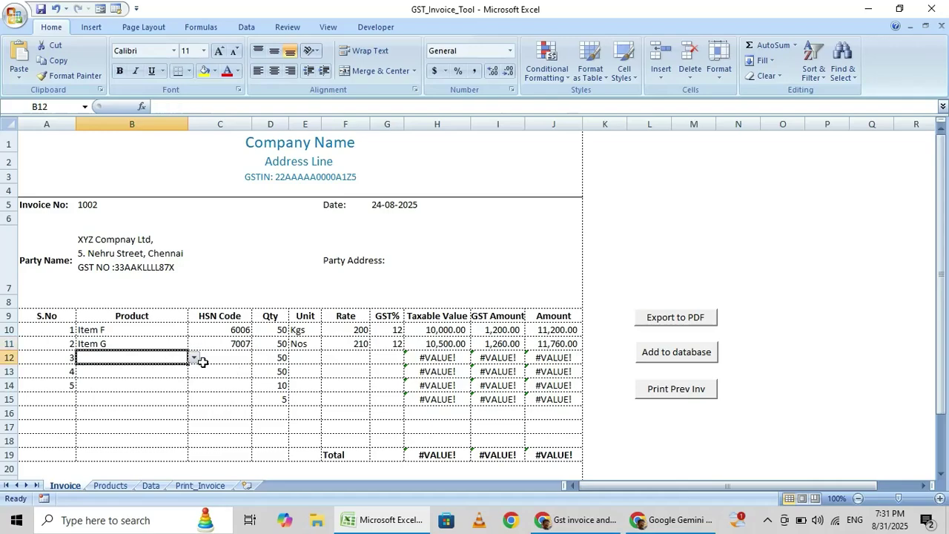
pyautogui.click(193, 358)
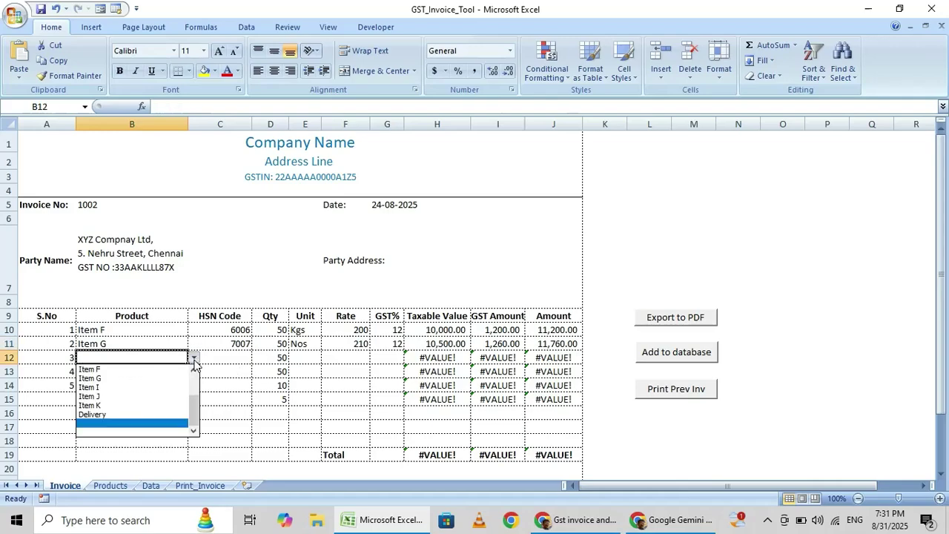
pyautogui.click(115, 388)
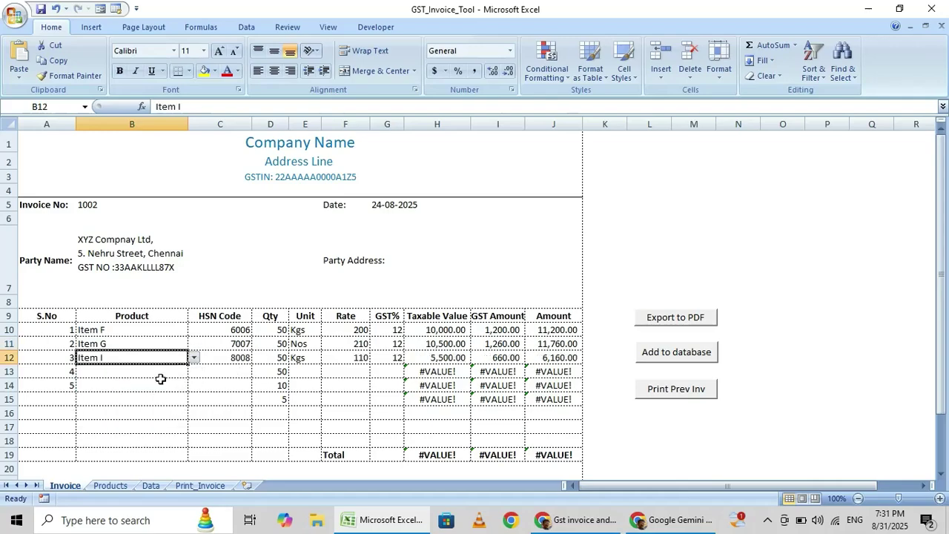
pyautogui.click(179, 369)
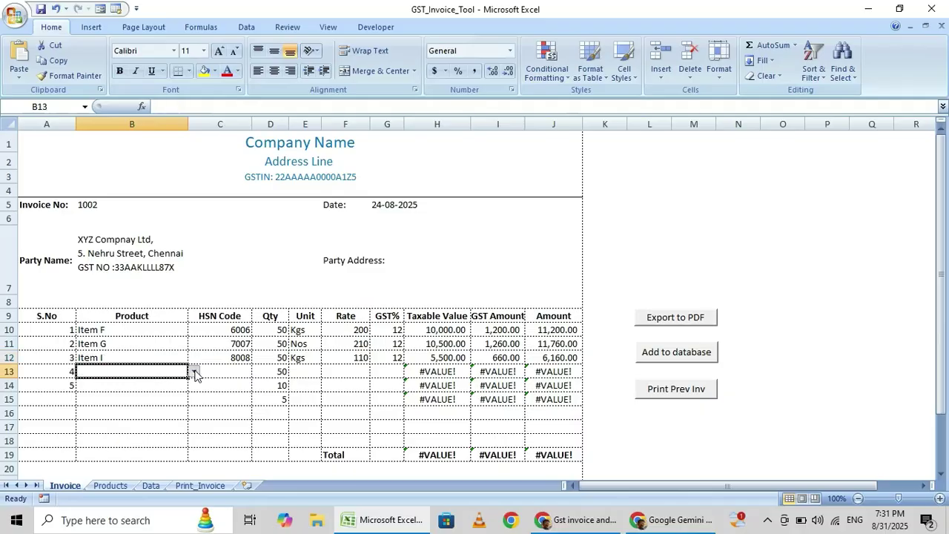
pyautogui.click(193, 371)
pyautogui.scroll(2, 161, 413)
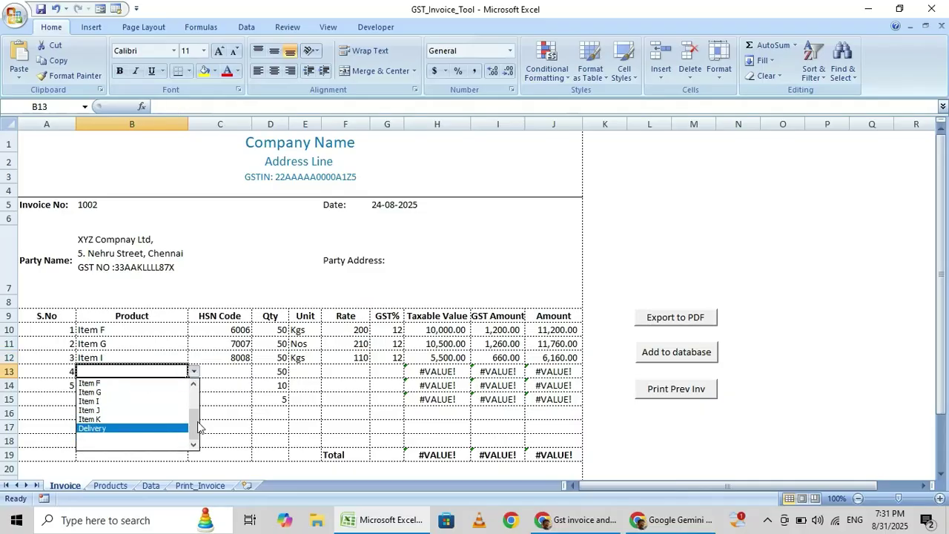
pyautogui.click(111, 384)
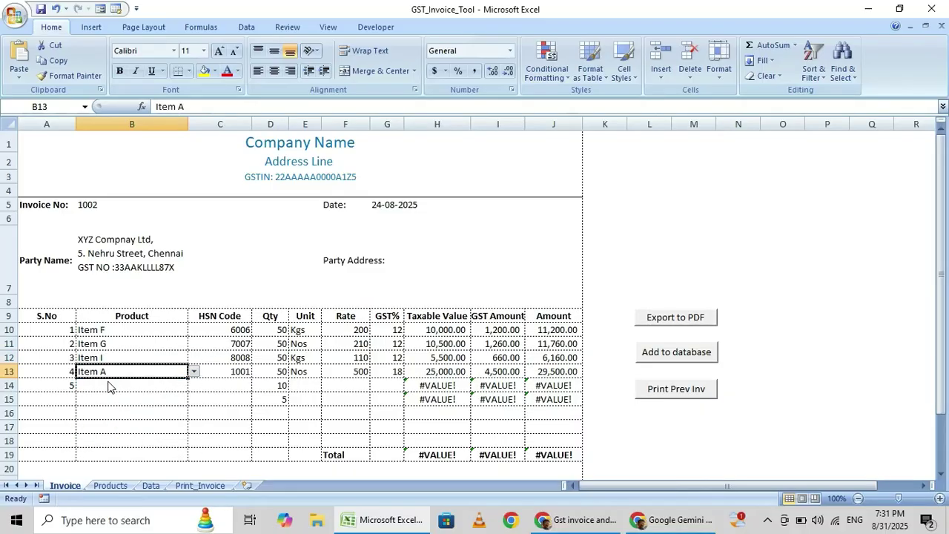
# Pick Item B for row 14 and Item K for row 15 from the product dropdowns
pyautogui.click(117, 387)
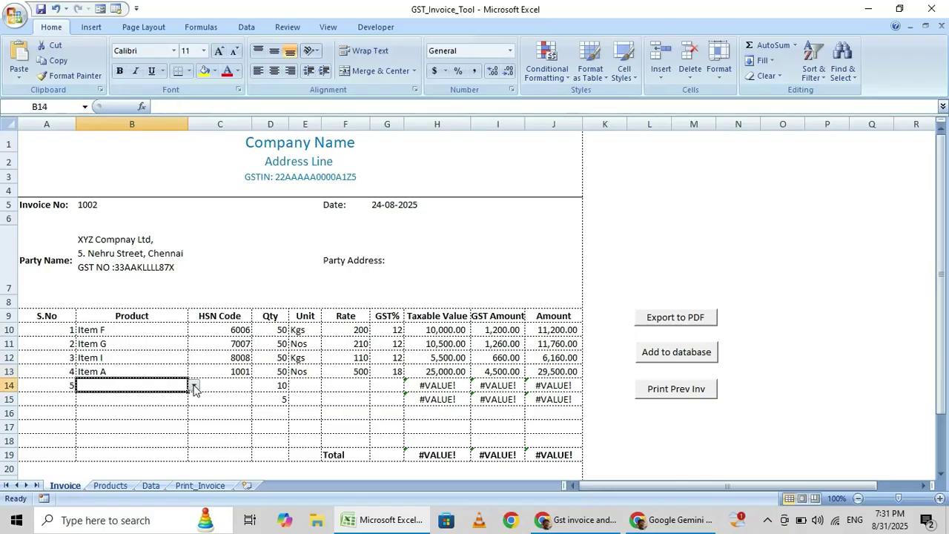
pyautogui.click(195, 387)
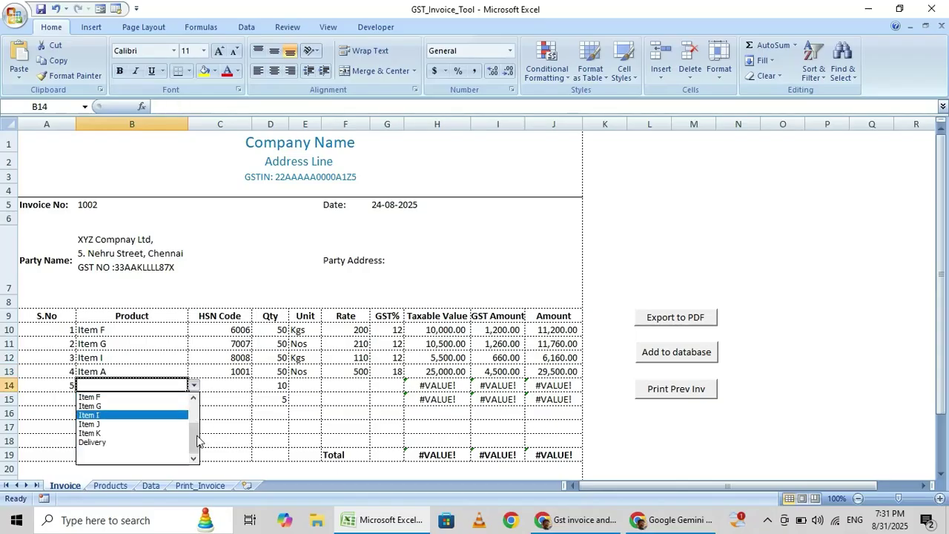
pyautogui.scroll(2, 191, 393)
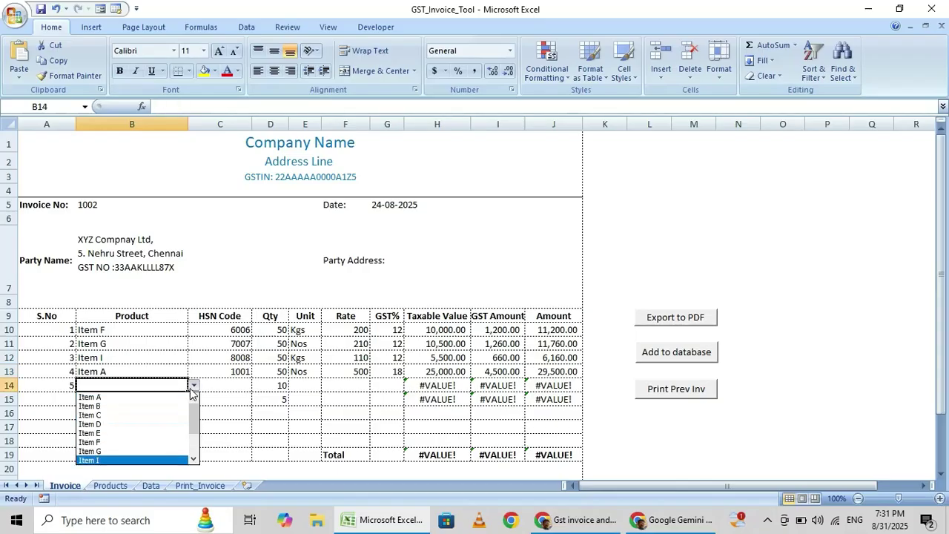
pyautogui.click(126, 406)
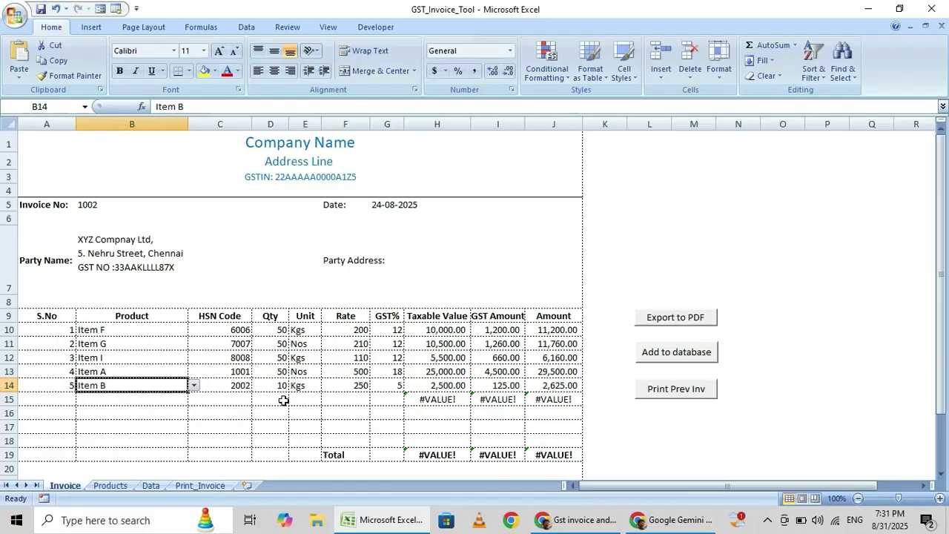
pyautogui.click(106, 400)
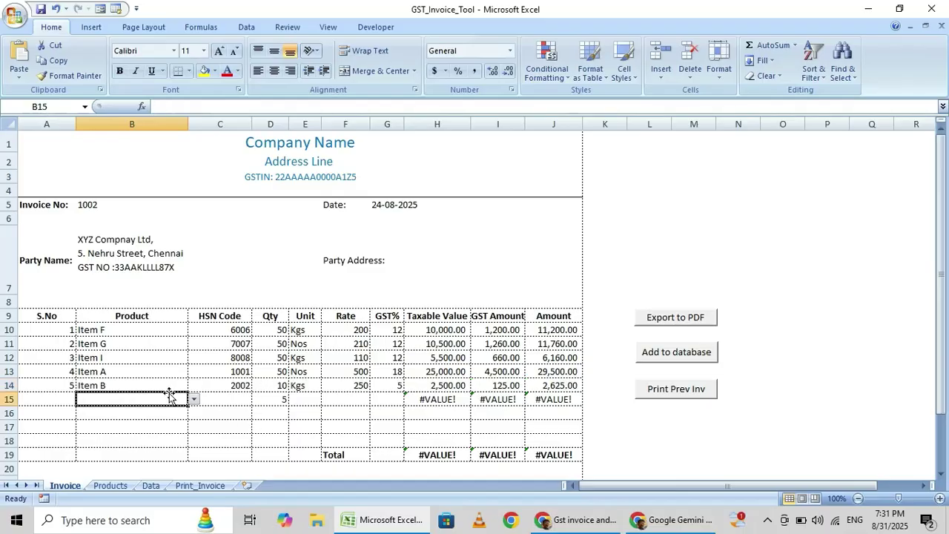
pyautogui.click(194, 402)
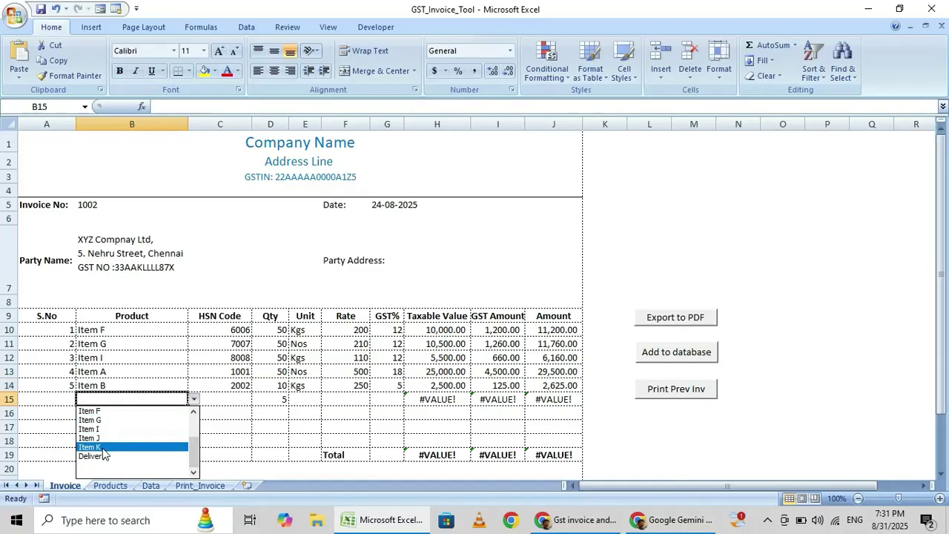
pyautogui.click(103, 448)
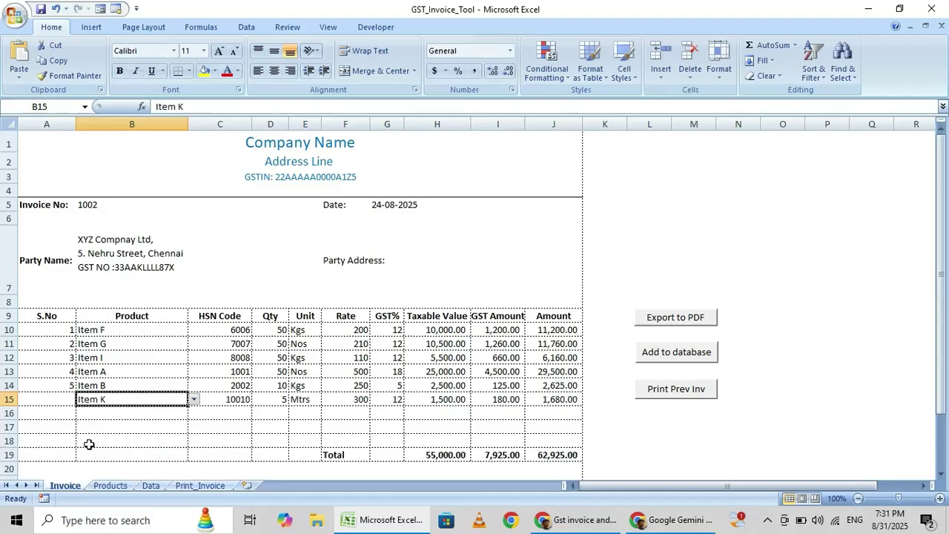
# Number the Item K line 6 in A15, then view the Products sheet's product list
pyautogui.click(67, 399)
pyautogui.write('6')
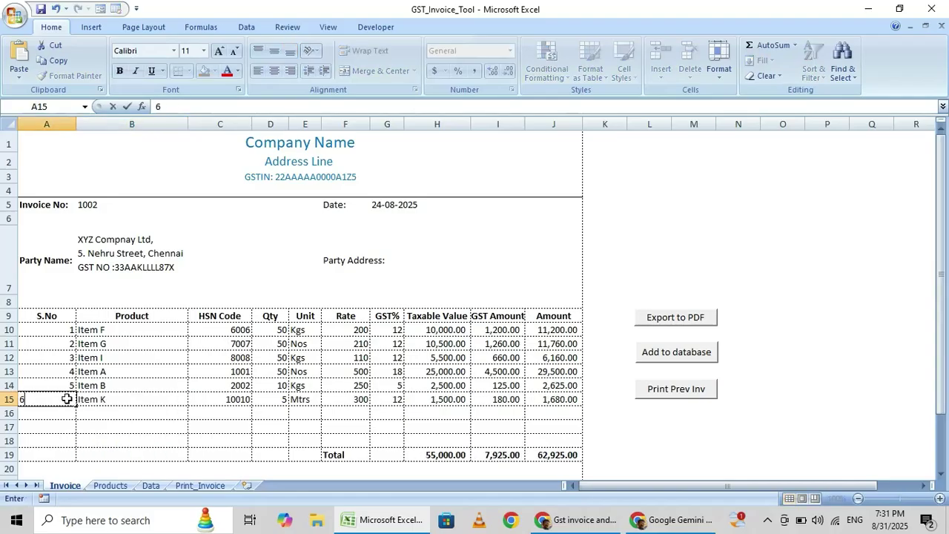
pyautogui.click(170, 417)
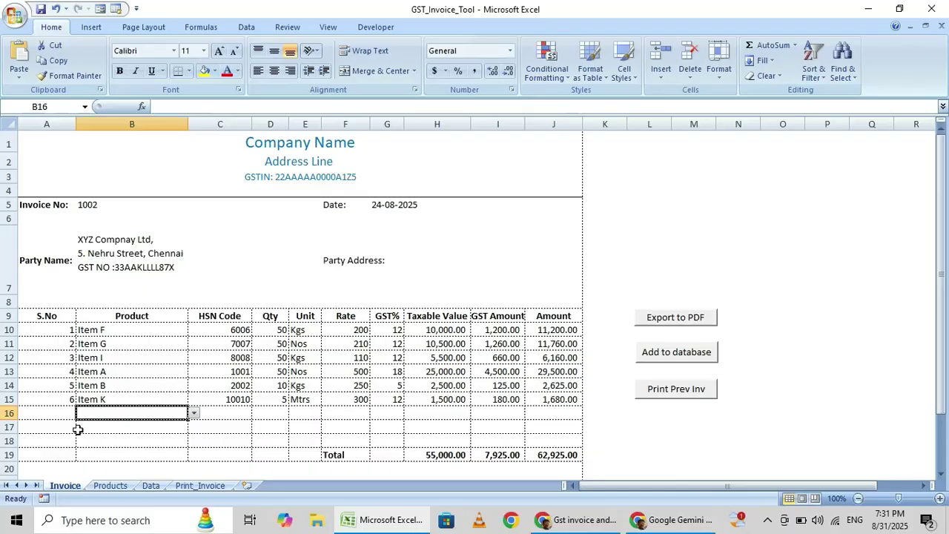
pyautogui.click(111, 486)
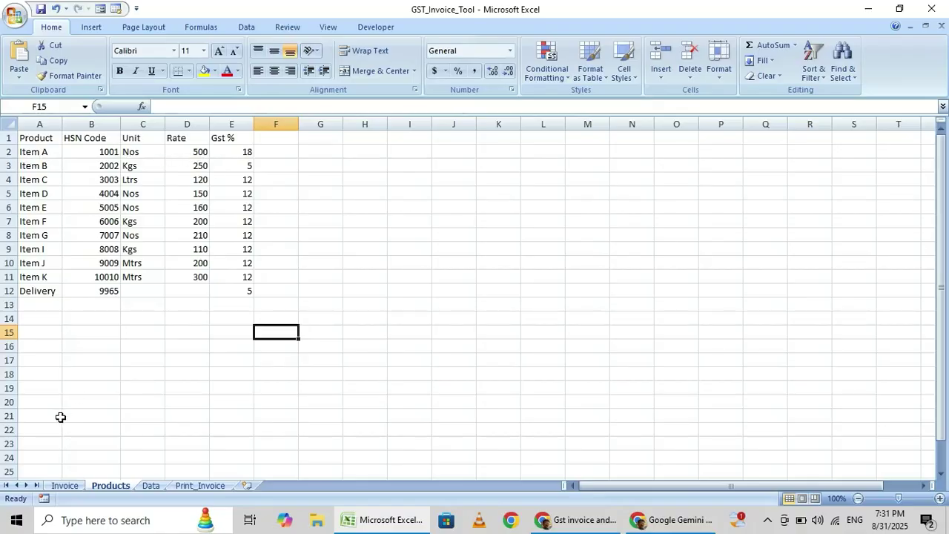
# Return to the Invoice sheet and scroll to show invoice 1002's six product lines
pyautogui.click(65, 486)
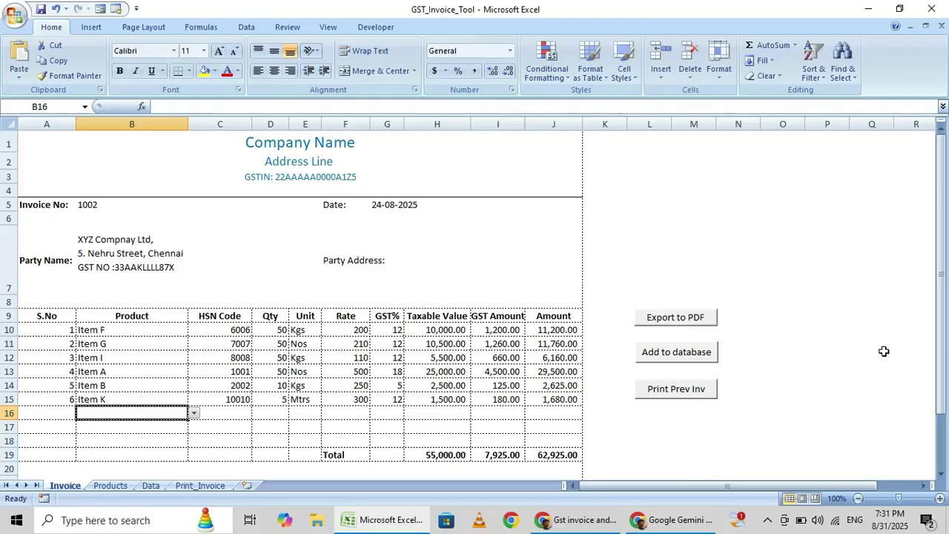
pyautogui.moveTo(945, 361); pyautogui.dragTo(947, 404)
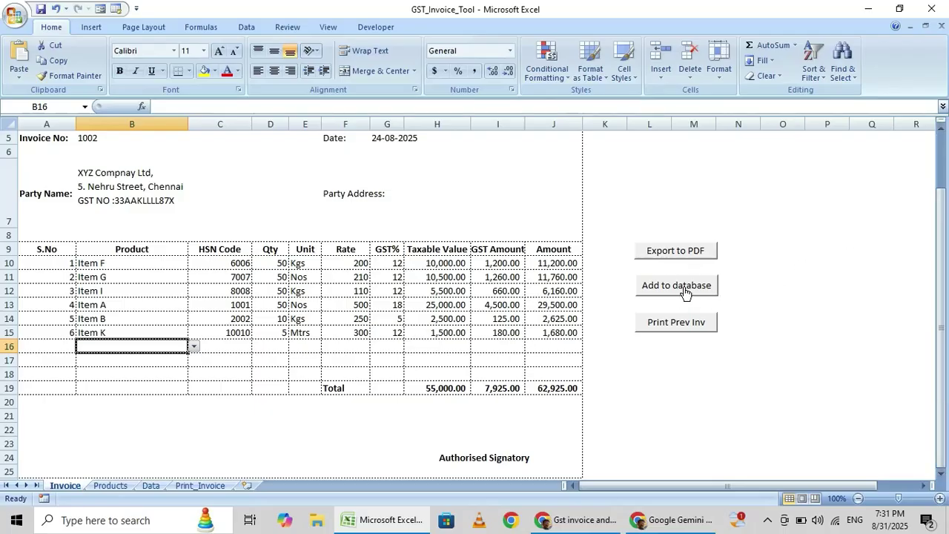
# Check the empty Data sheet, then save invoice 1002 with Add to database and dismiss the confirmation
pyautogui.click(151, 486)
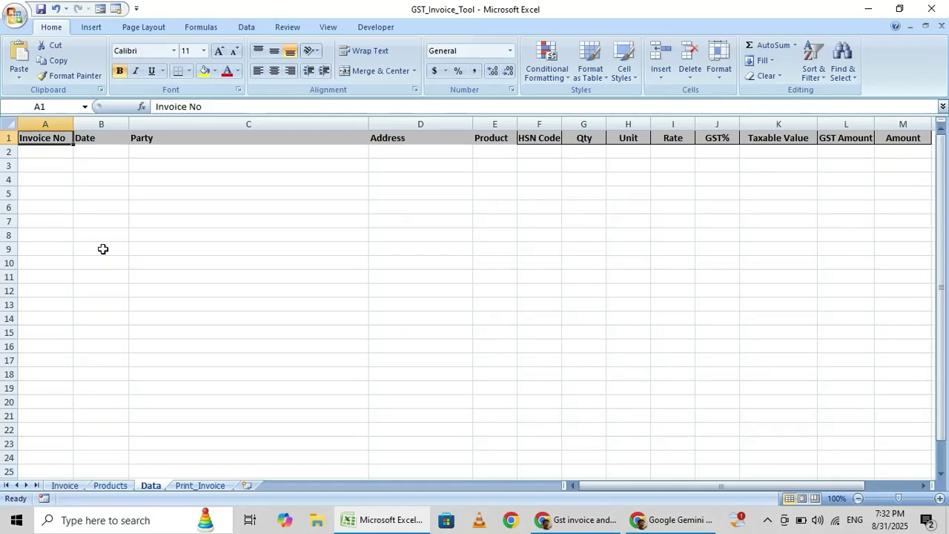
pyautogui.click(65, 486)
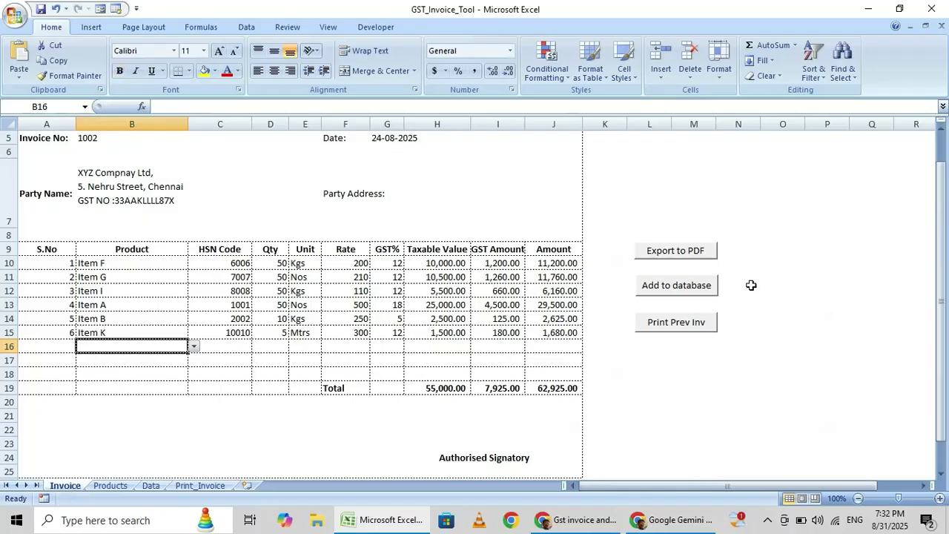
pyautogui.click(670, 288)
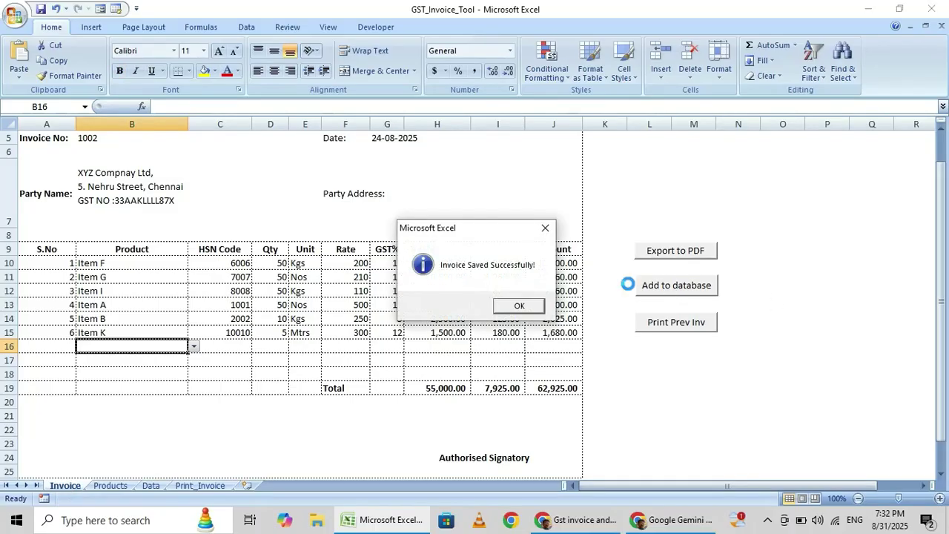
pyautogui.click(519, 307)
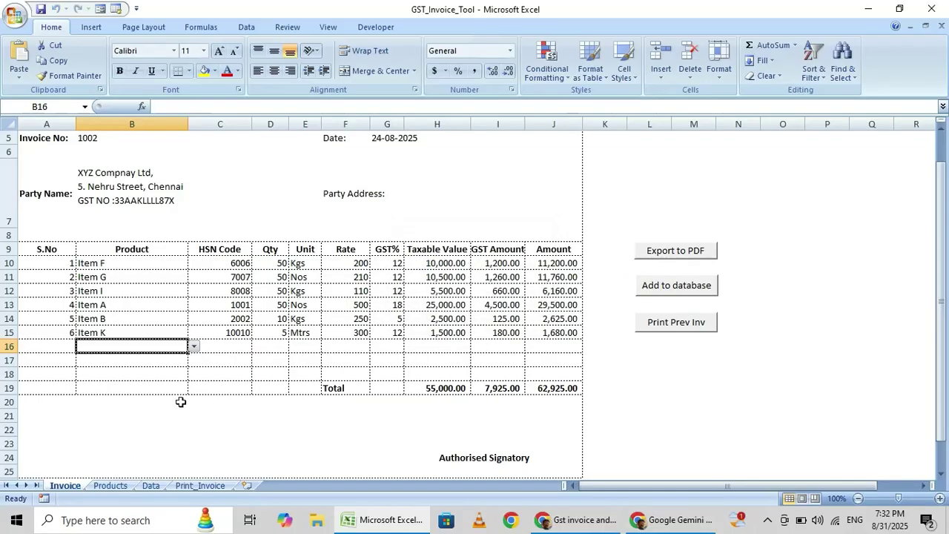
# Inspect invoice 1002's saved rows on the Data sheet across the Address and Qty columns
pyautogui.click(152, 485)
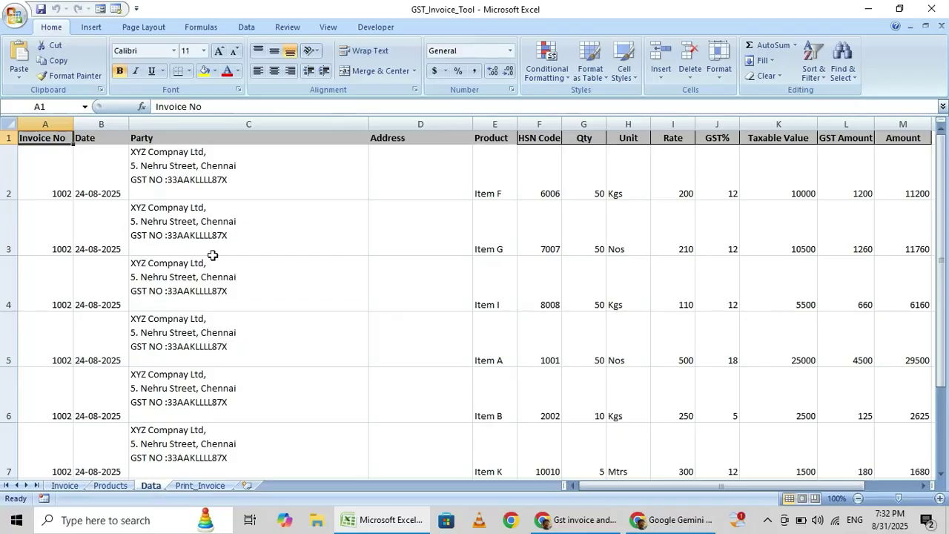
pyautogui.press('Down')
pyautogui.press('Right')
pyautogui.press('Right')
pyautogui.press('Right')
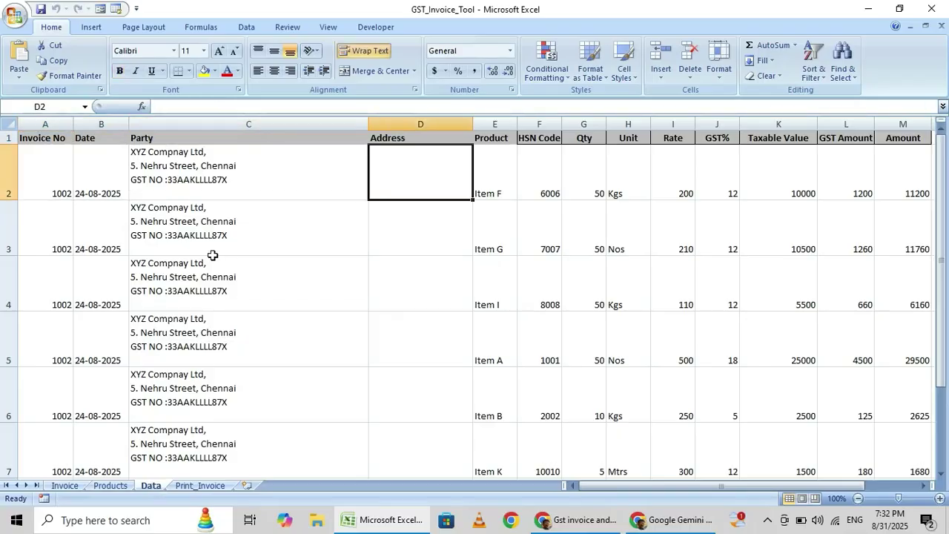
pyautogui.press('Right')
pyautogui.press('Right')
pyautogui.press('Right')
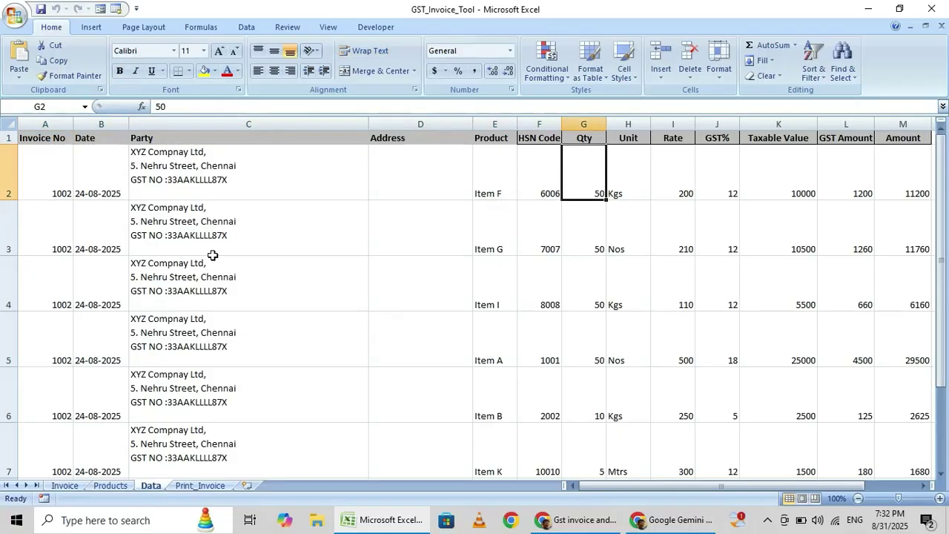
pyautogui.press('Down')
pyautogui.press('Down')
pyautogui.press('Down')
pyautogui.press('Down')
pyautogui.press('Down')
pyautogui.press('Down')
pyautogui.press('Down')
pyautogui.press('Down')
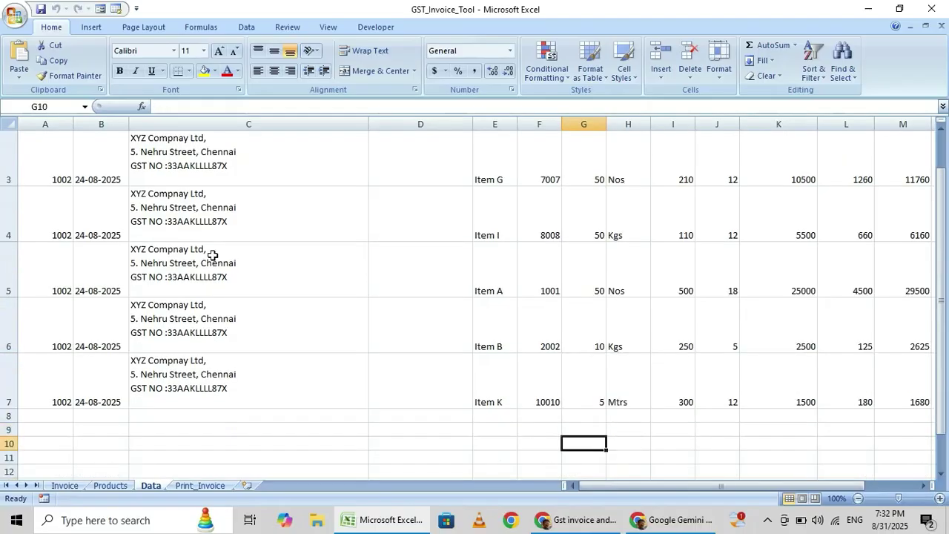
pyautogui.press('Up')
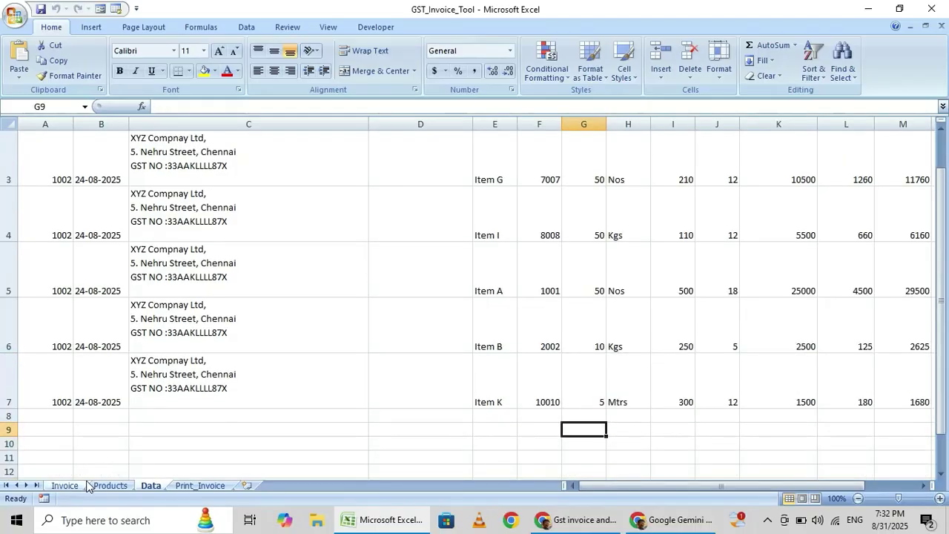
pyautogui.click(67, 486)
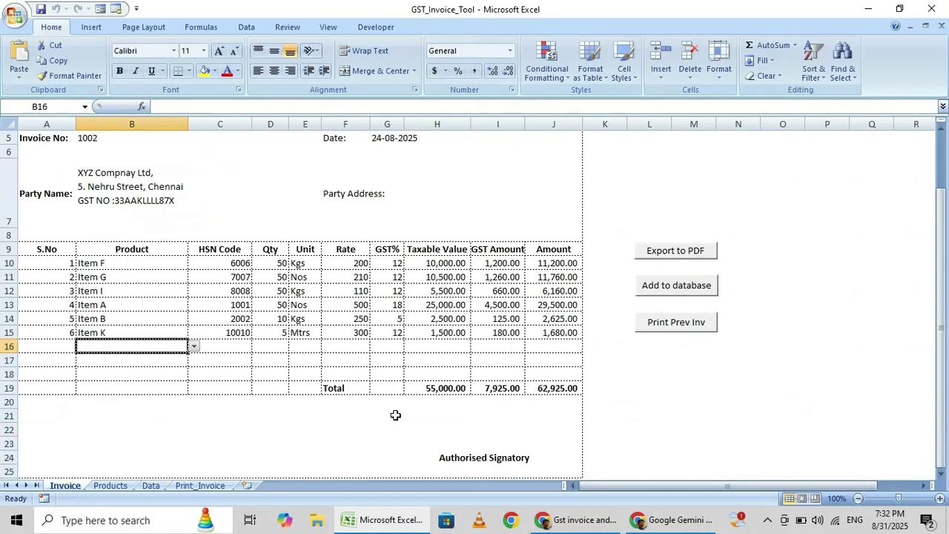
# Select the Data sheet's Amount values to check their sum, then return to the Invoice sheet
pyautogui.click(157, 490)
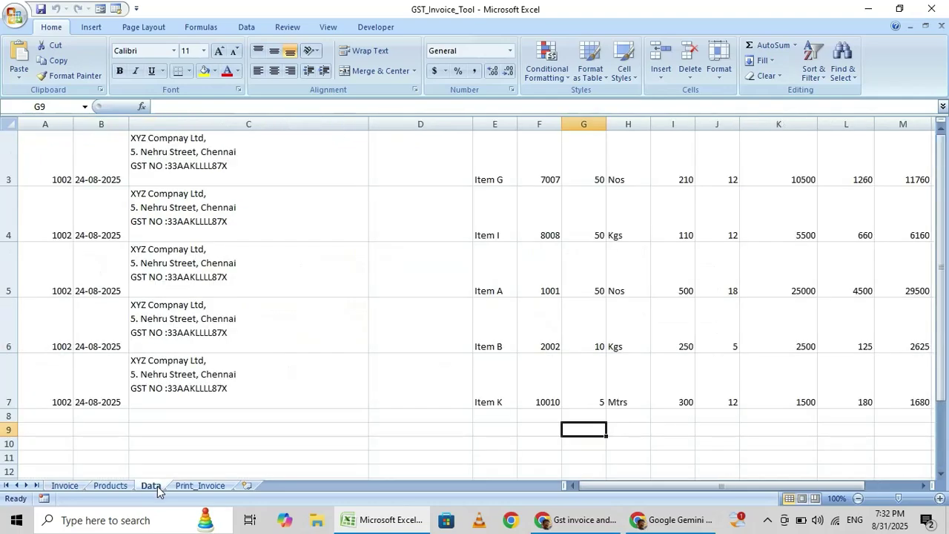
pyautogui.press('Right')
pyautogui.press('Right')
pyautogui.press('Right')
pyautogui.press('Right')
pyautogui.press('Right')
pyautogui.press('Right')
pyautogui.press('Right')
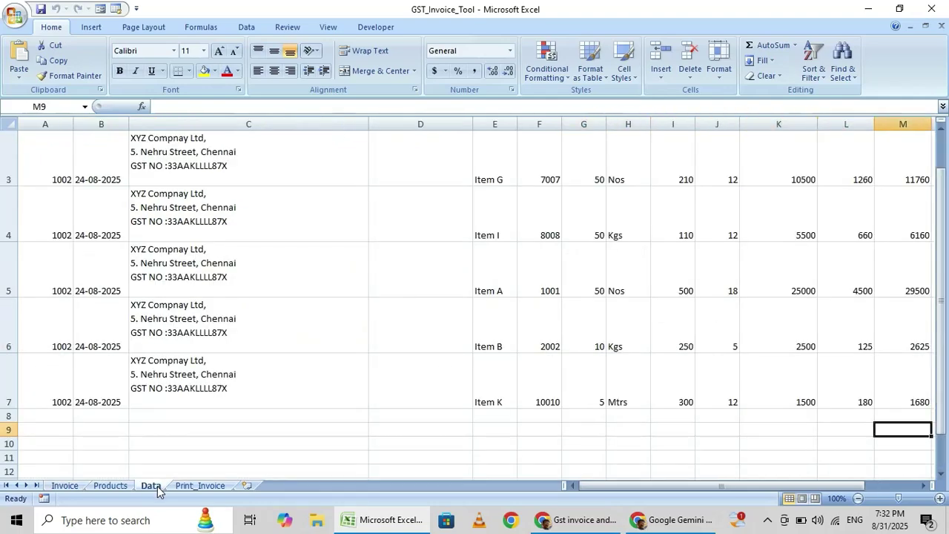
pyautogui.press('Up')
pyautogui.press('Up')
pyautogui.press('Up')
pyautogui.press('Up')
pyautogui.press('Up')
pyautogui.press('Up')
pyautogui.press('Up')
pyautogui.press('Up')
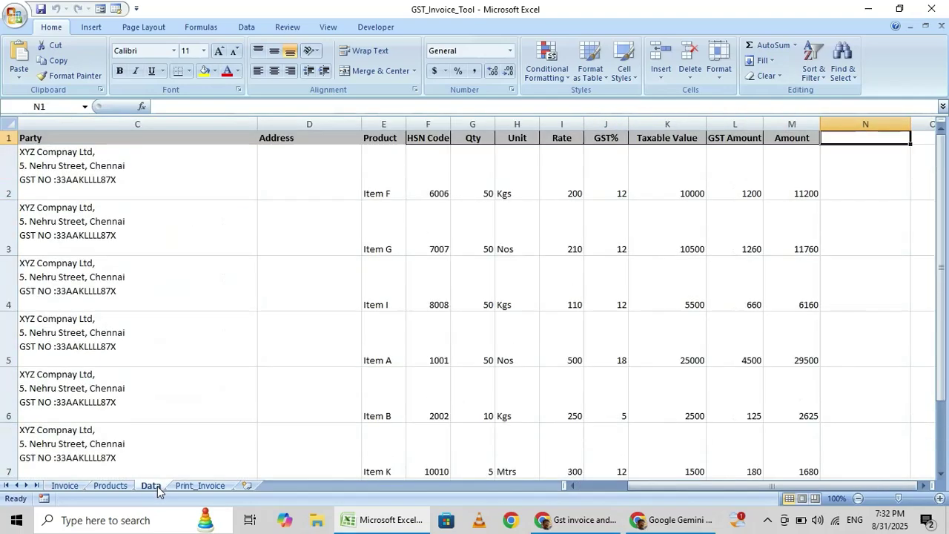
pyautogui.press('Down')
pyautogui.press('Left')
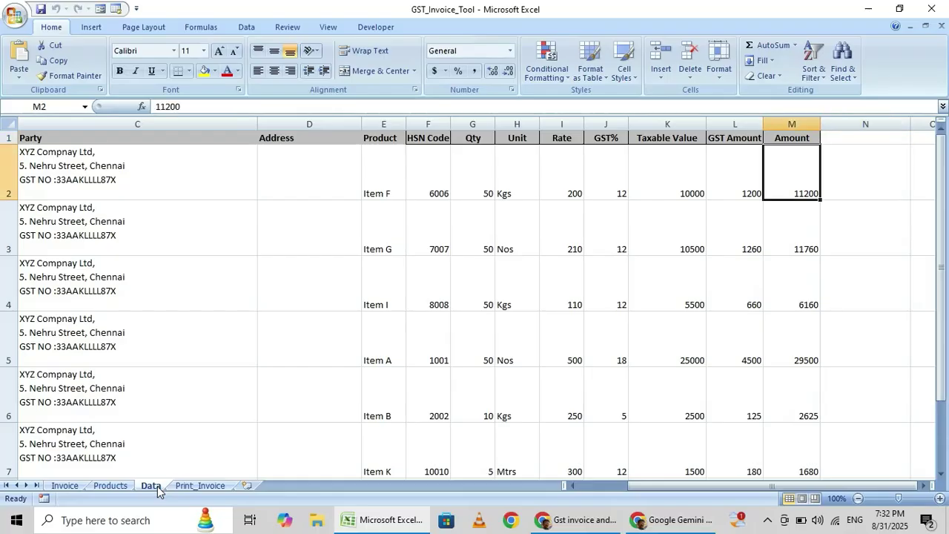
pyautogui.hotkey('shift', 'Down')
pyautogui.hotkey('shift', 'Down')
pyautogui.hotkey('shift', 'Down')
pyautogui.hotkey('shift', 'Down')
pyautogui.hotkey('shift', 'Down')
pyautogui.hotkey('shift', 'Down')
pyautogui.hotkey('shift', 'Down')
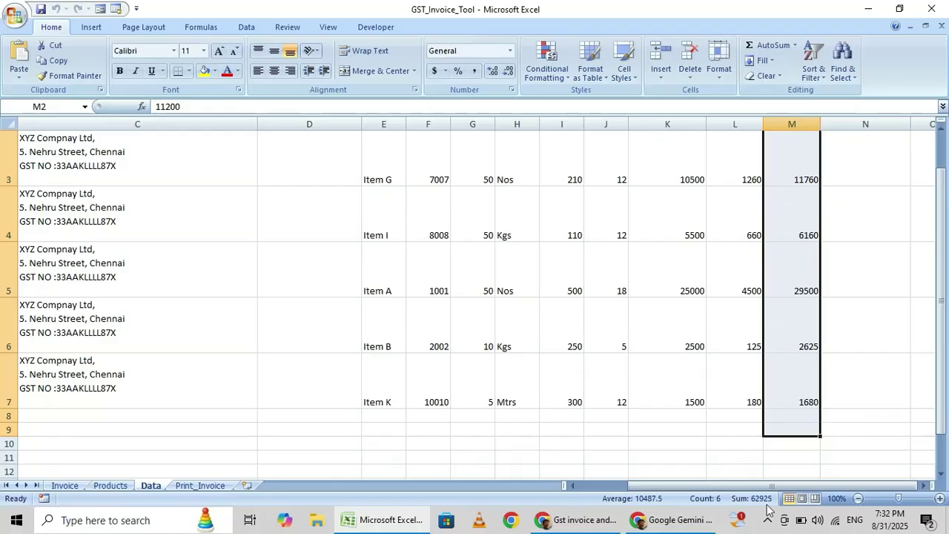
pyautogui.click(64, 486)
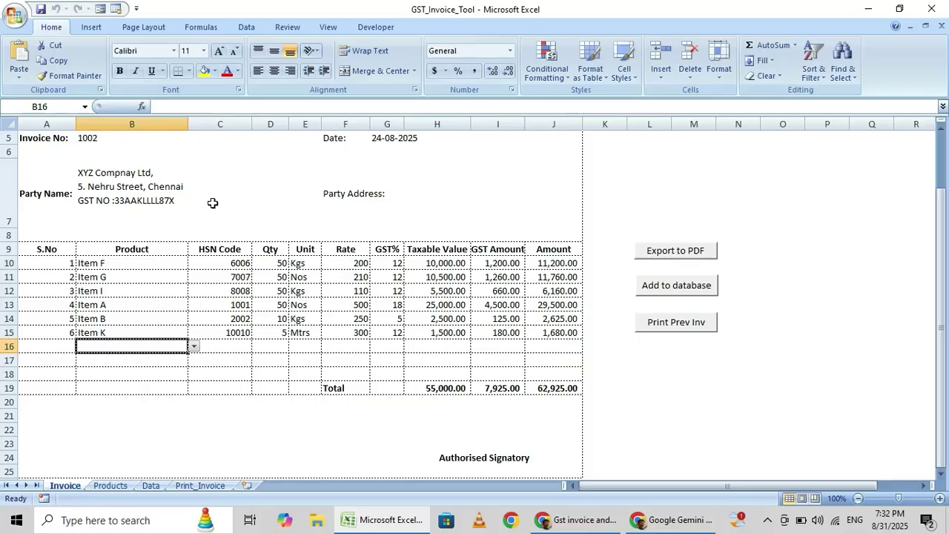
# Enter a 10-digit contact phone number in cell L6 beside the invoice header
pyautogui.click(220, 194)
pyautogui.press('Up')
pyautogui.press('Up')
pyautogui.press('Up')
pyautogui.press('Down')
pyautogui.press('Down')
pyautogui.press('Right')
pyautogui.press('Right')
pyautogui.press('Right')
pyautogui.press('Right')
pyautogui.press('Right')
pyautogui.press('Right')
pyautogui.press('Right')
pyautogui.press('Right')
pyautogui.press('Right')
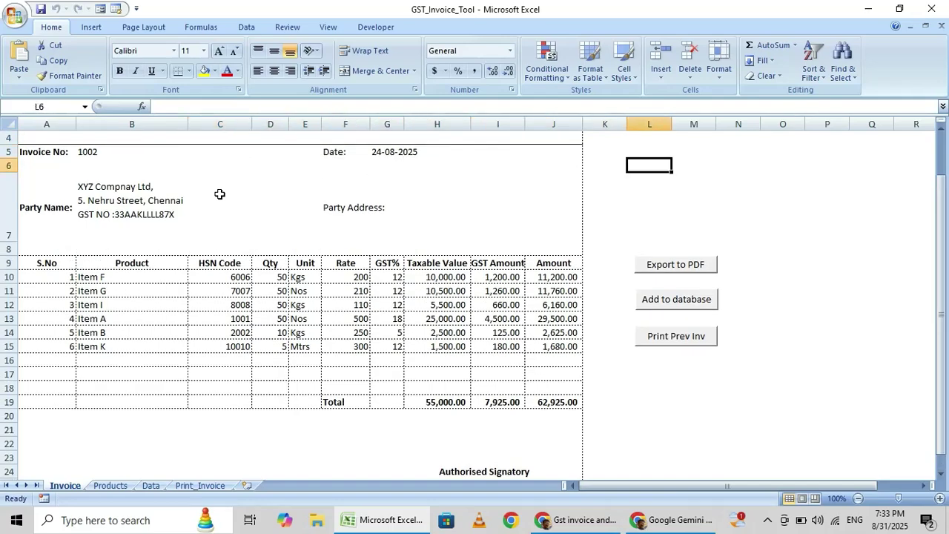
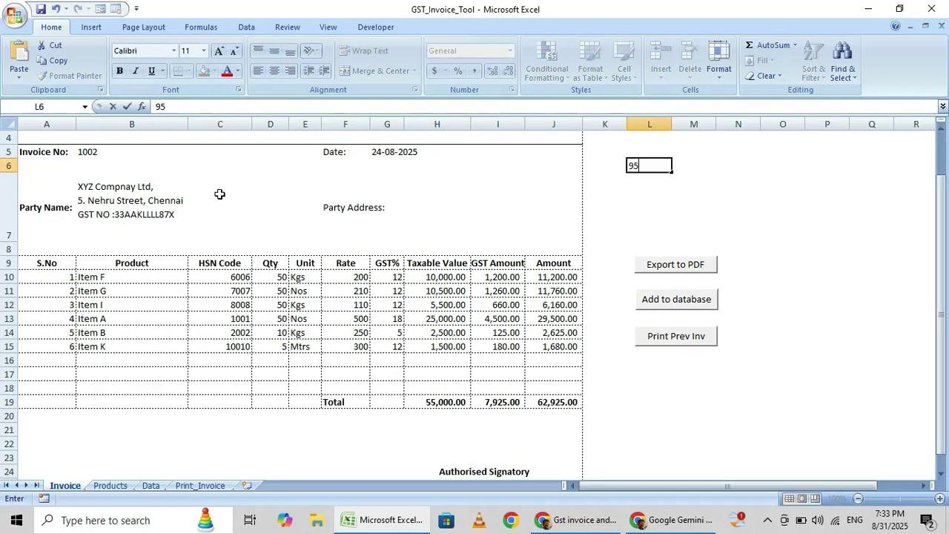
pyautogui.press('Return')
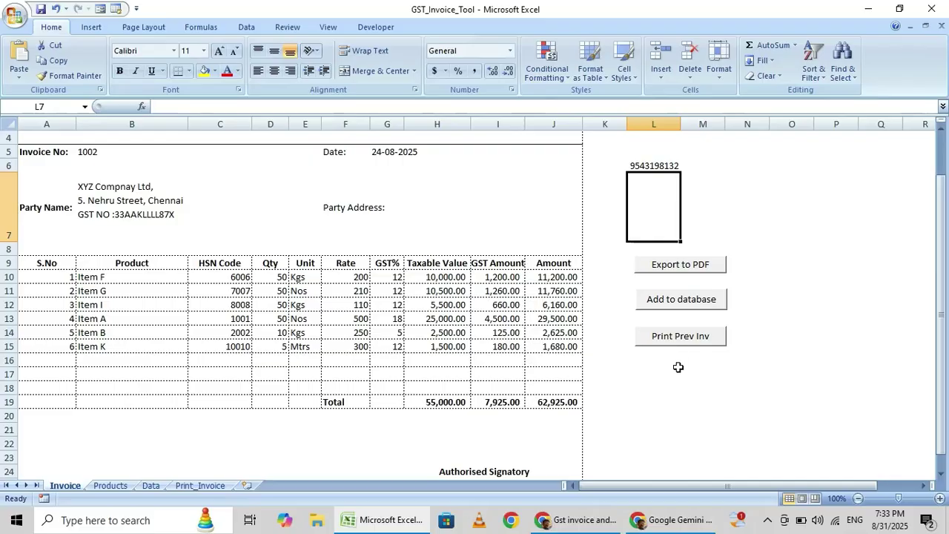
# Reload invoice 1002 with Print Prev Inv and view its layout on the Print_Invoice sheet
pyautogui.click(678, 372)
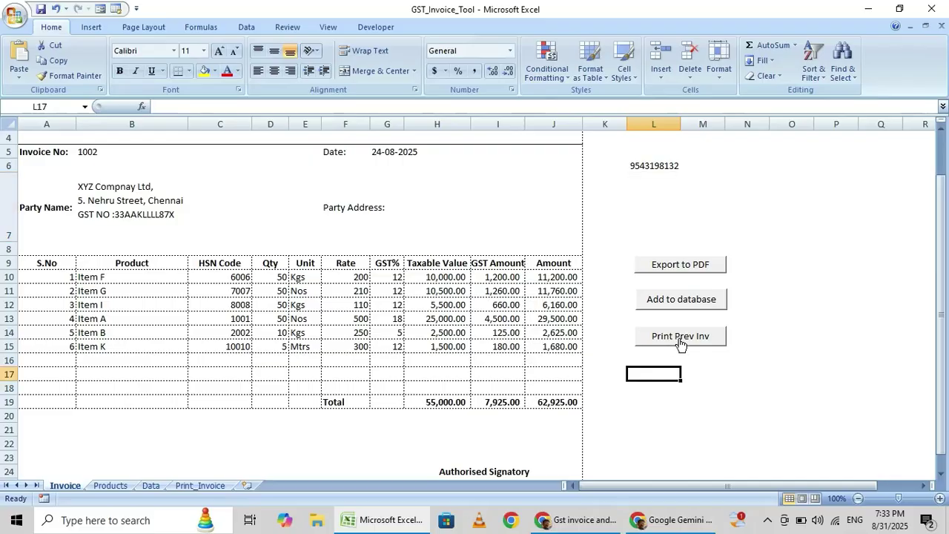
pyautogui.click(680, 338)
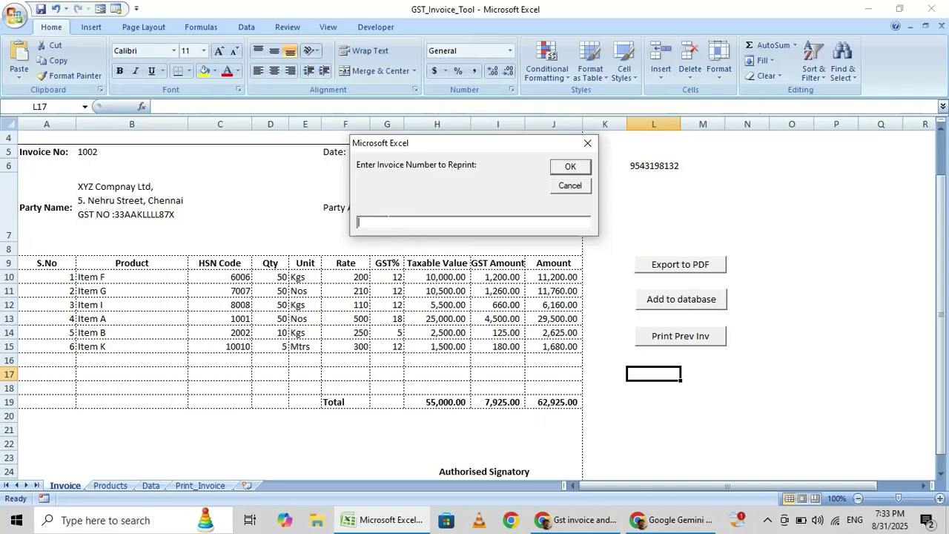
pyautogui.write('1002')
pyautogui.click(570, 167)
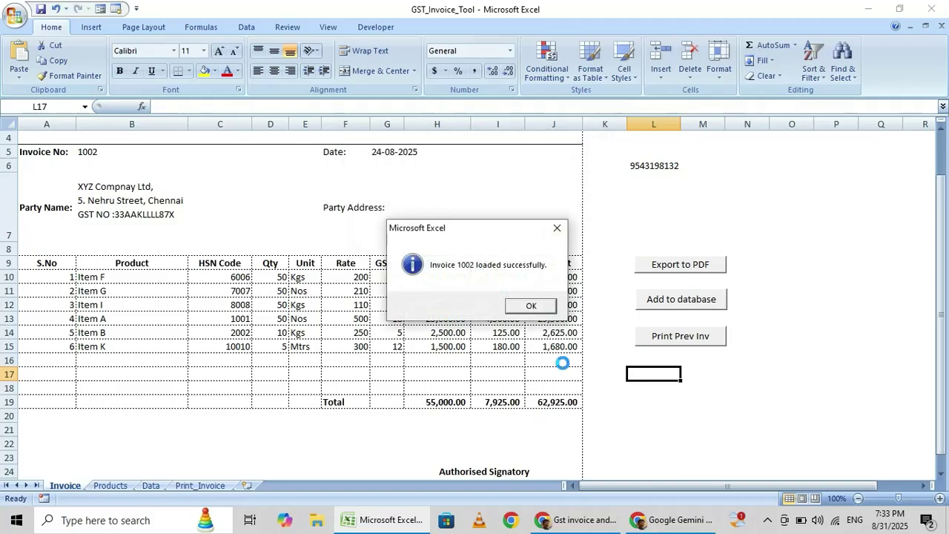
pyautogui.click(527, 306)
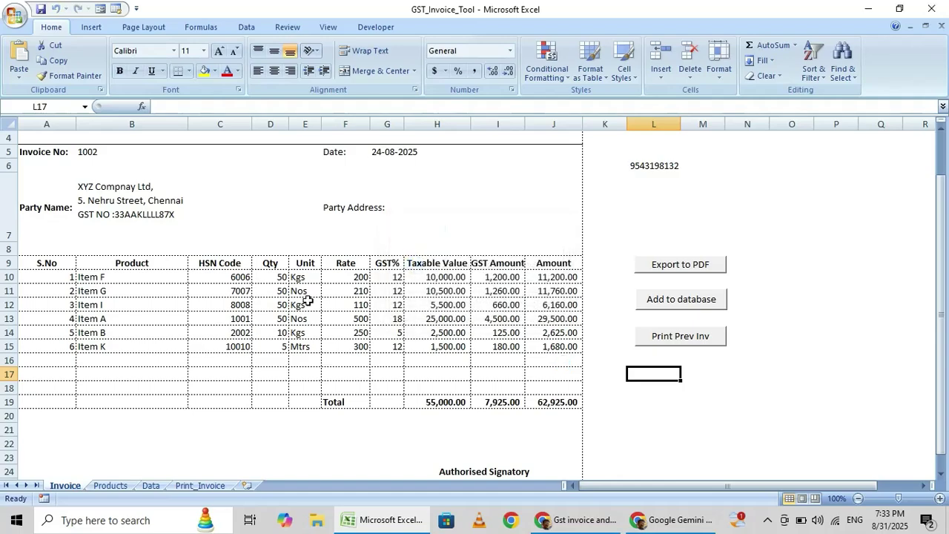
pyautogui.click(215, 486)
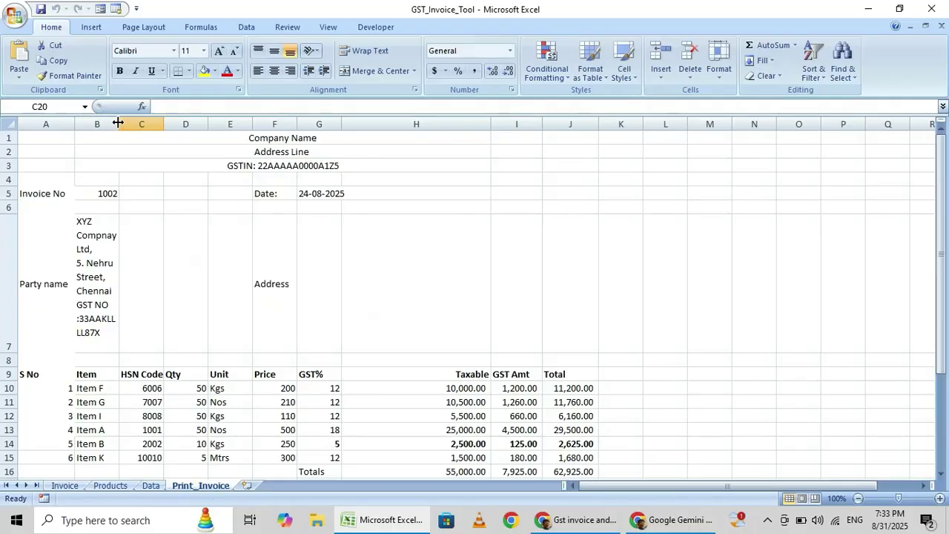
# Widen Print_Invoice column B to fit the party name and check Totals 55,000.00, 7,925.00, 62,925.00
pyautogui.moveTo(118, 123); pyautogui.dragTo(182, 122)
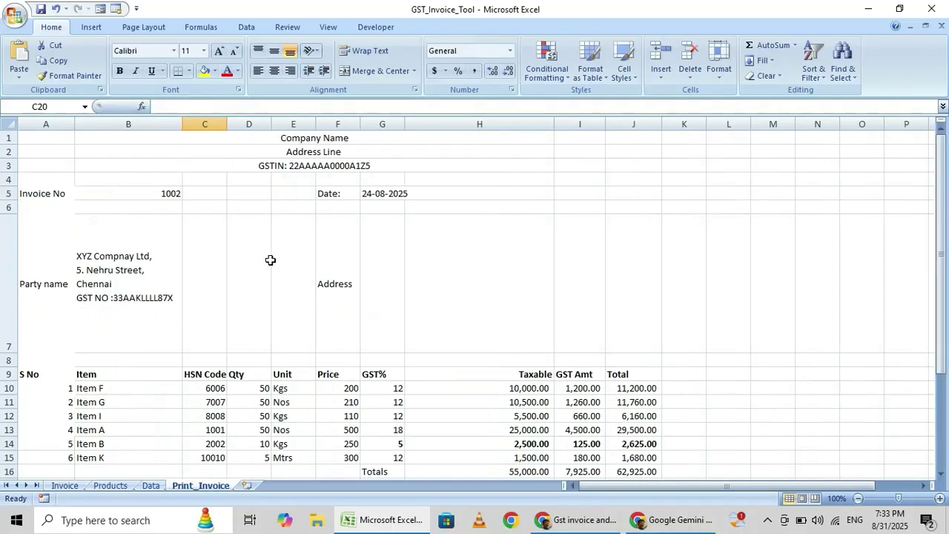
pyautogui.press('Down')
pyautogui.press('Down')
pyautogui.press('Down')
pyautogui.press('Up')
pyautogui.press('Up')
pyautogui.press('Up')
pyautogui.press('Up')
pyautogui.press('Up')
pyautogui.press('Up')
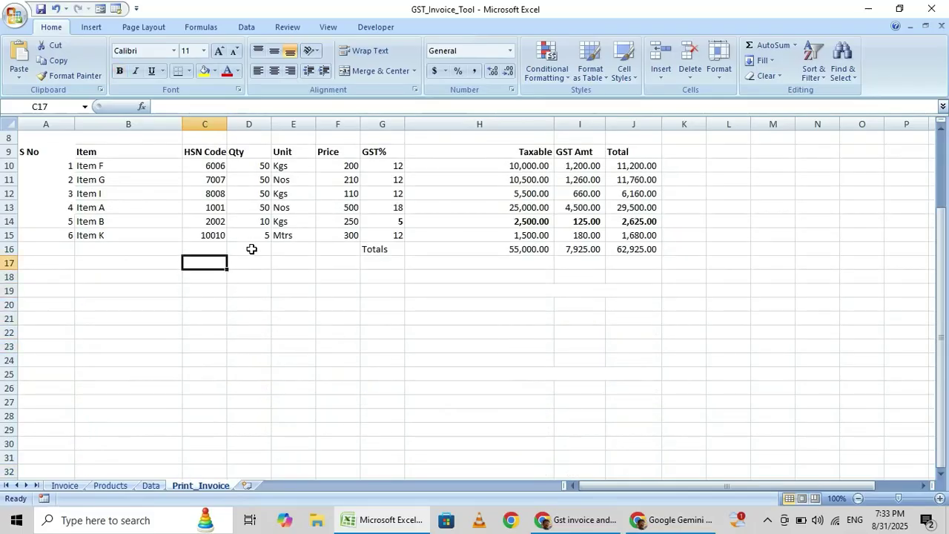
pyautogui.press('Up')
pyautogui.press('Right')
pyautogui.press('Right')
pyautogui.press('Right')
pyautogui.press('Right')
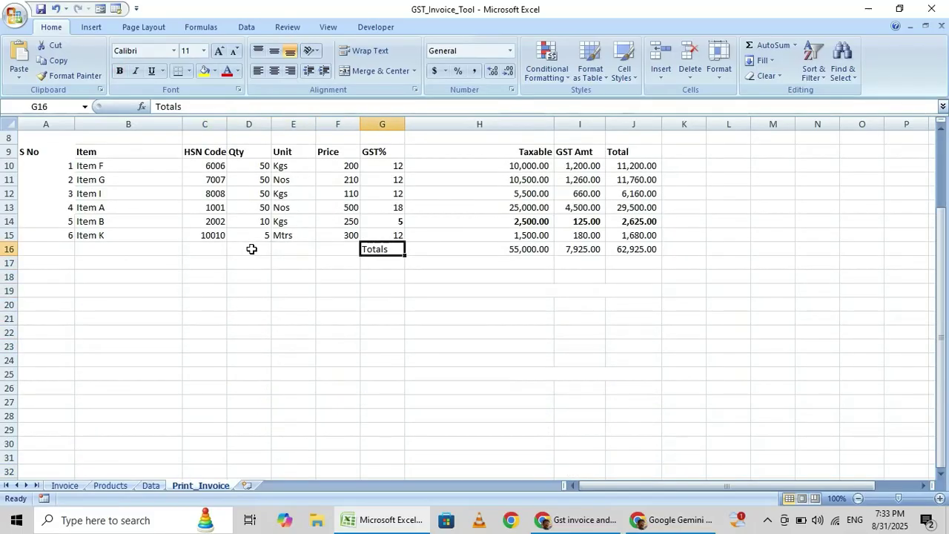
pyautogui.hotkey('shift', 'Right')
pyautogui.hotkey('shift', 'Right')
pyautogui.hotkey('shift', 'Right')
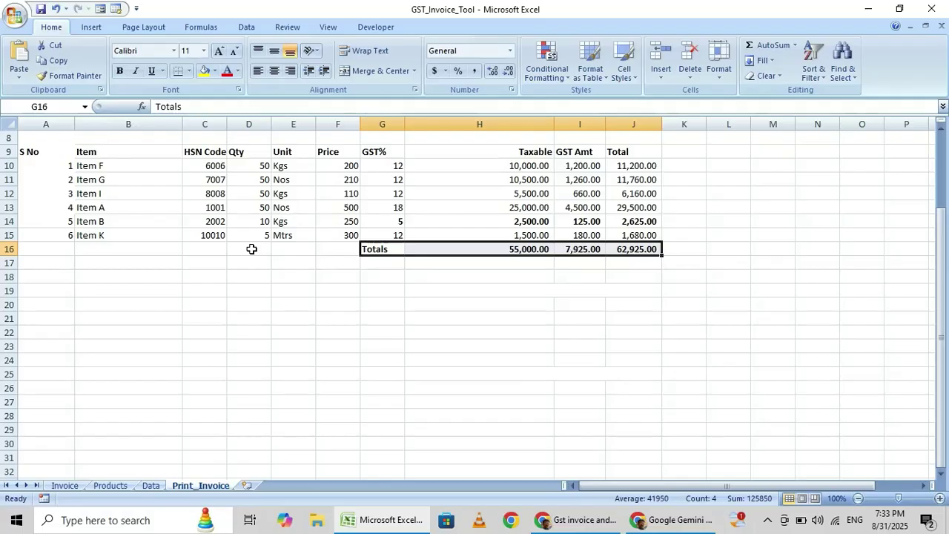
pyautogui.click(331, 287)
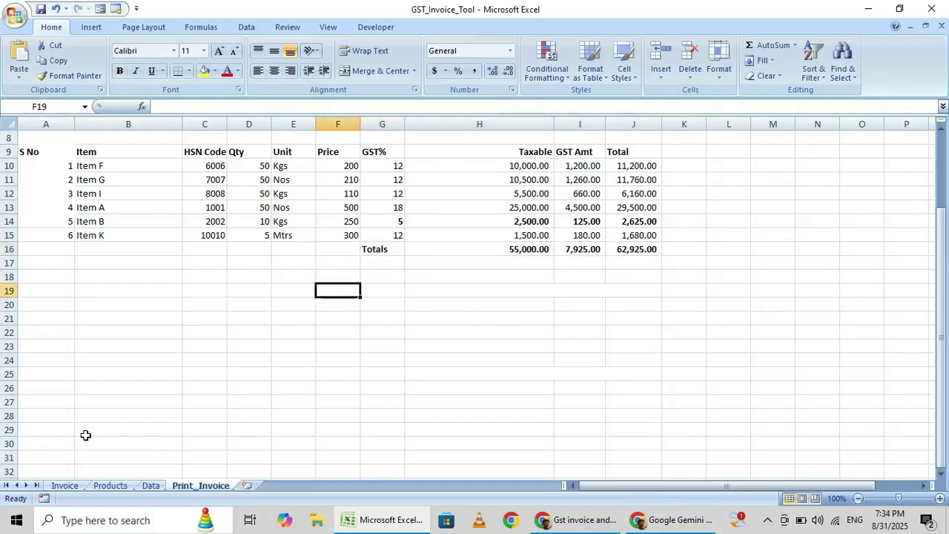
# Change the invoice number to 1003 and the invoice date to 31-08-2025
pyautogui.click(65, 486)
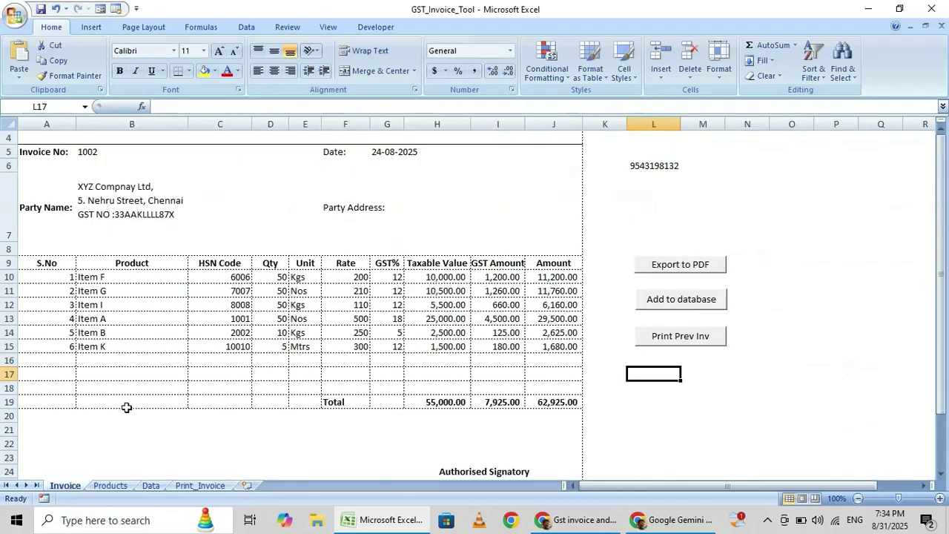
pyautogui.click(91, 153)
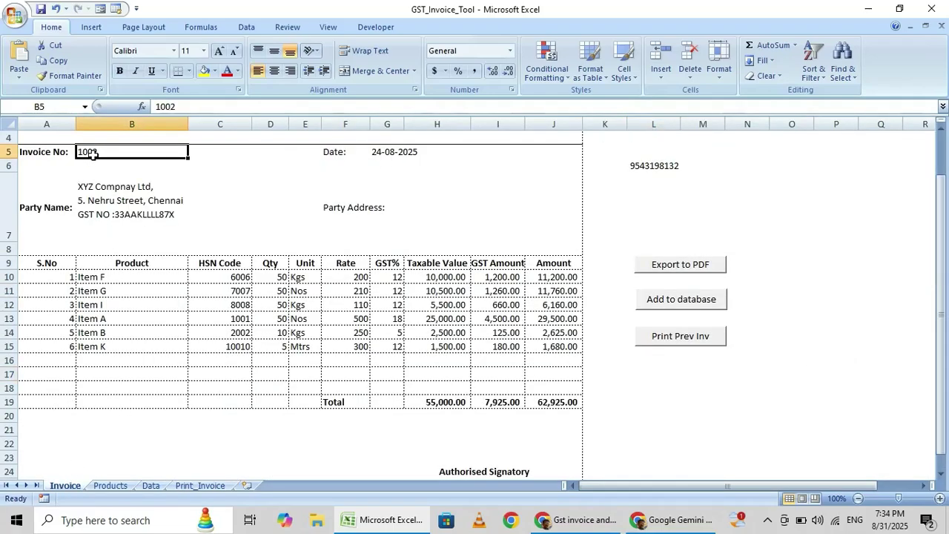
pyautogui.write('1003')
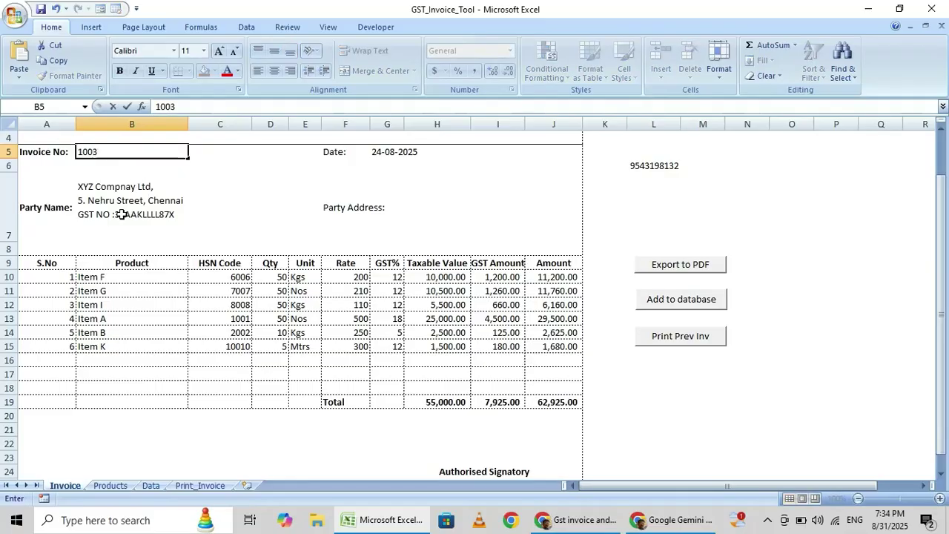
pyautogui.click(386, 153)
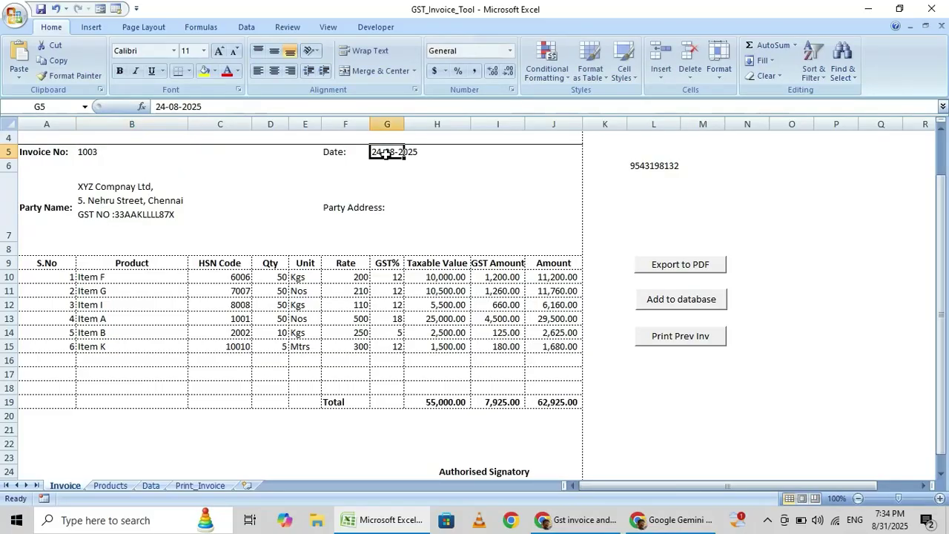
pyautogui.write('31-08-2')
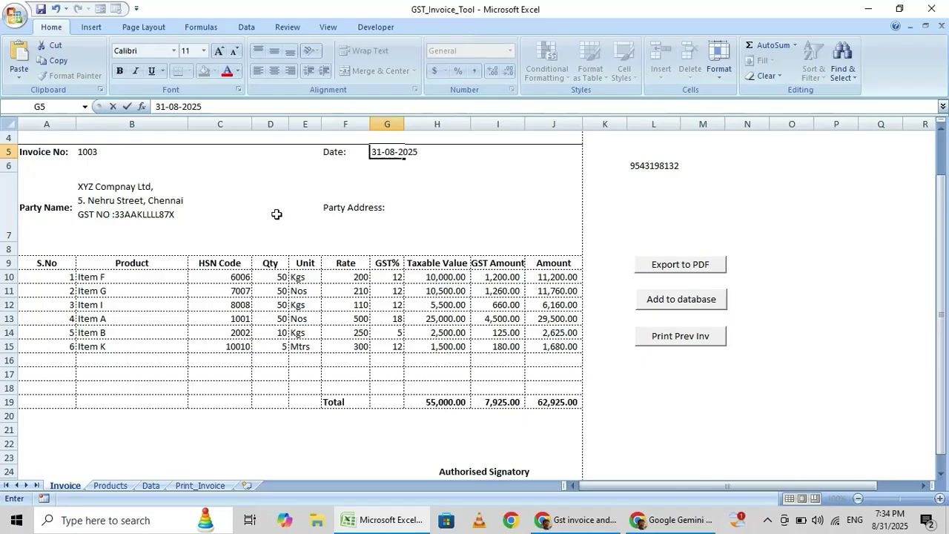
pyautogui.click(274, 212)
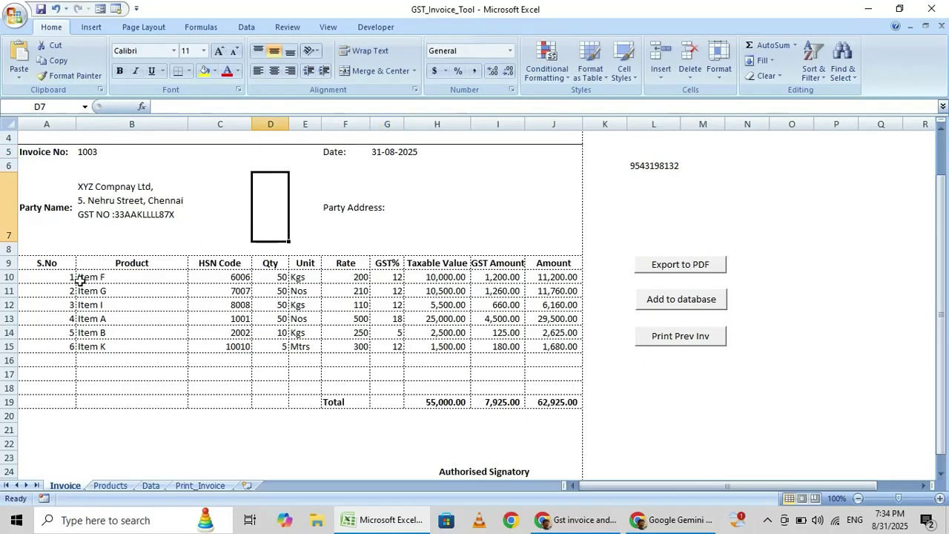
# Clear the S.No and Product entries for leftover items 3 to 6
pyautogui.press('Down')
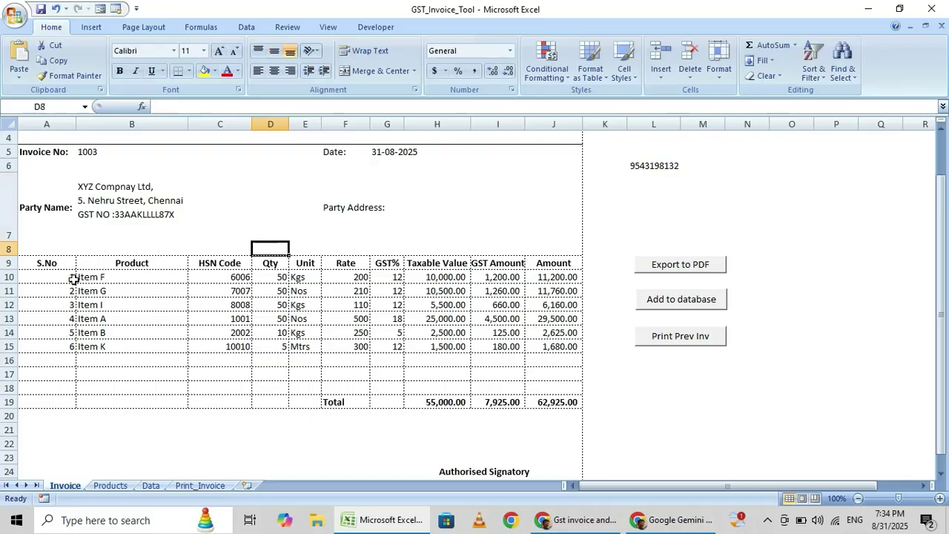
pyautogui.press('Down')
pyautogui.press('Down')
pyautogui.press('Left')
pyautogui.press('Left')
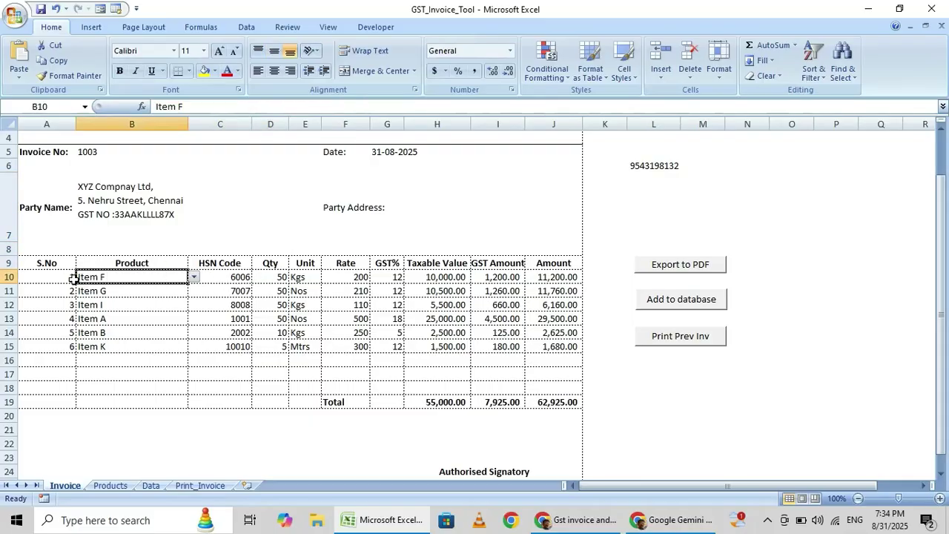
pyautogui.press('Down')
pyautogui.press('Down')
pyautogui.press('Left')
pyautogui.hotkey('shift', 'Right')
pyautogui.hotkey('shift', 'Right')
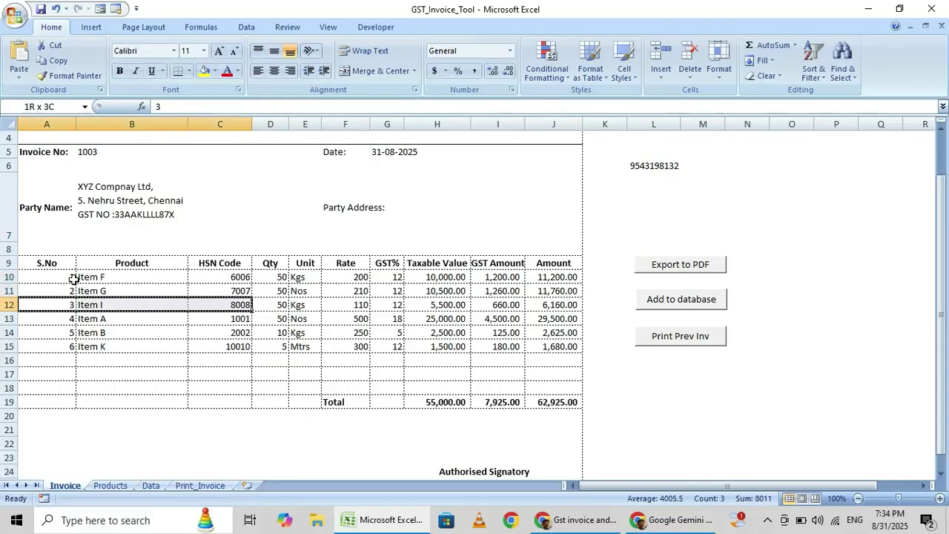
pyautogui.hotkey('shift', 'Left')
pyautogui.hotkey('shift', 'Down')
pyautogui.hotkey('shift', 'Down')
pyautogui.hotkey('shift', 'Down')
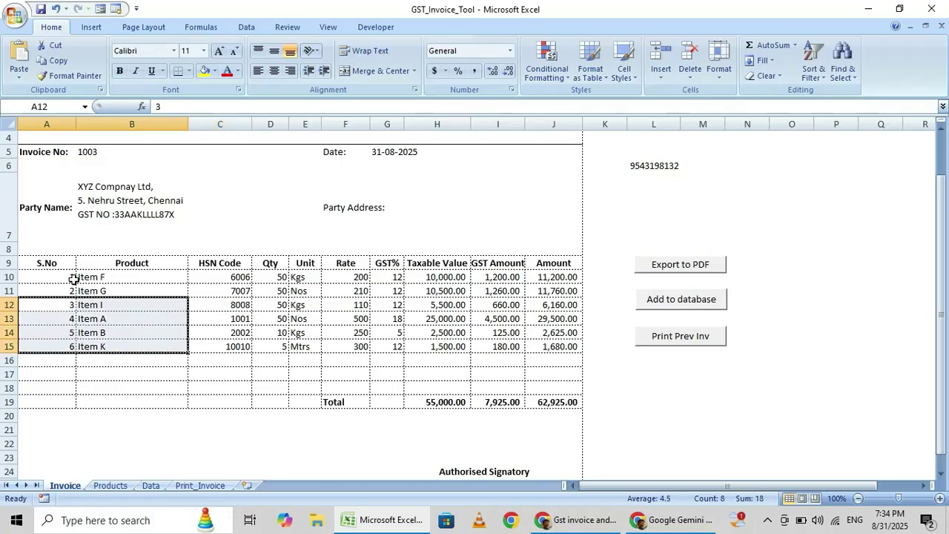
pyautogui.press('Delete')
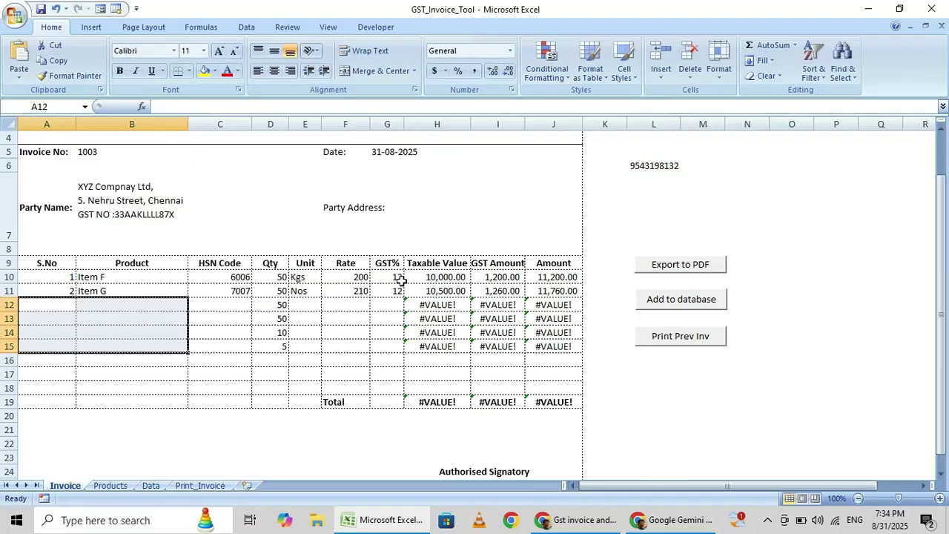
# Inspect the Rate, Unit (E10) and HSN Code (C10) lookup formulas for the item rows
pyautogui.click(351, 280)
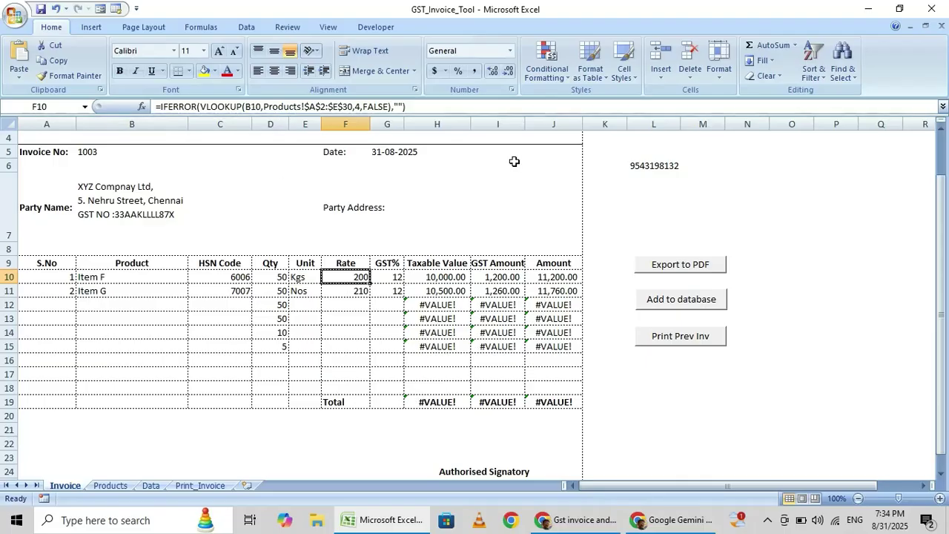
pyautogui.click(302, 277)
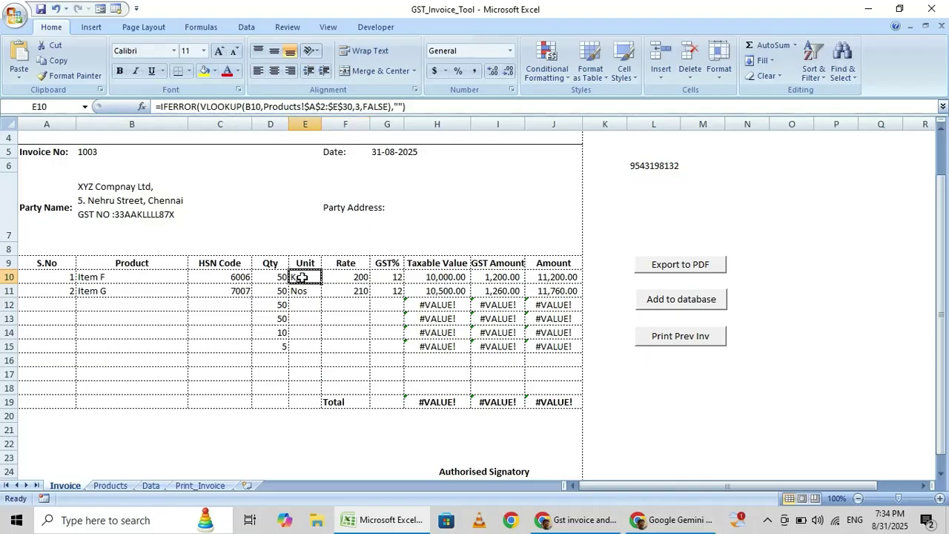
pyautogui.click(235, 279)
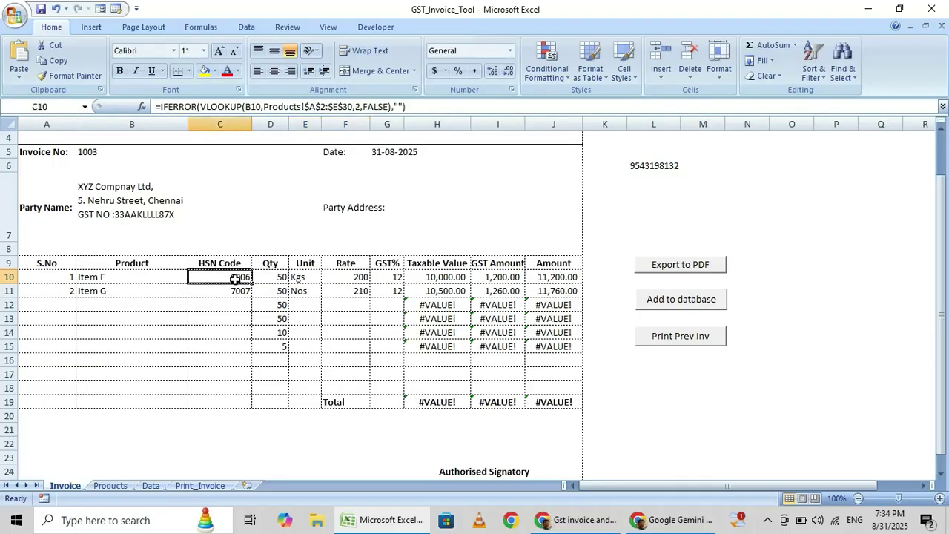
# Clear the leftover quantities in D12:D15 and the #VALUE! errors in H12:J15
pyautogui.click(276, 308)
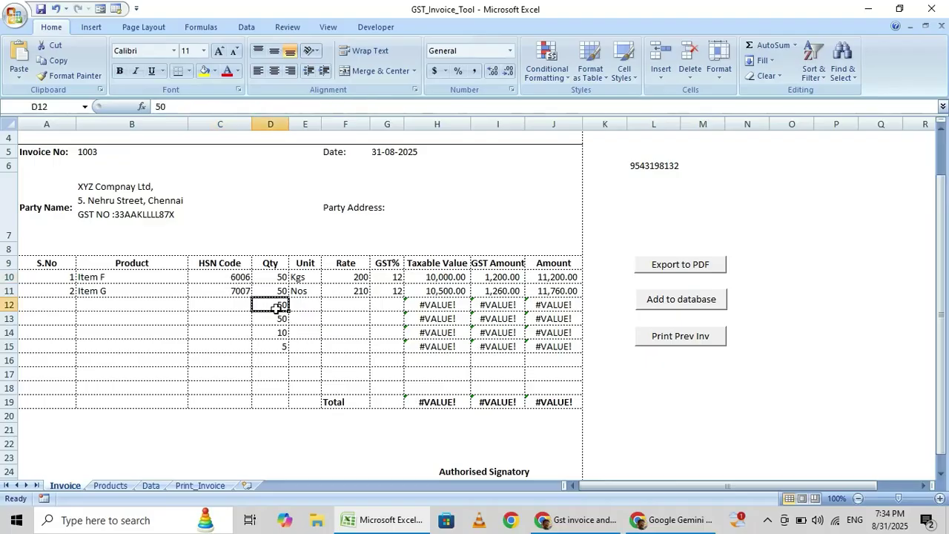
pyautogui.hotkey('shift', 'Down')
pyautogui.hotkey('shift', 'Down')
pyautogui.hotkey('shift', 'Down')
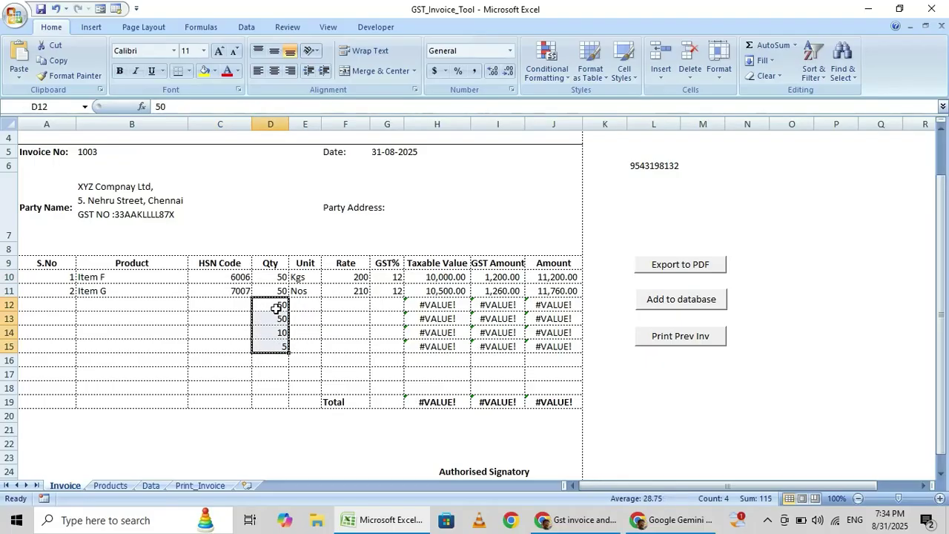
pyautogui.press('Delete')
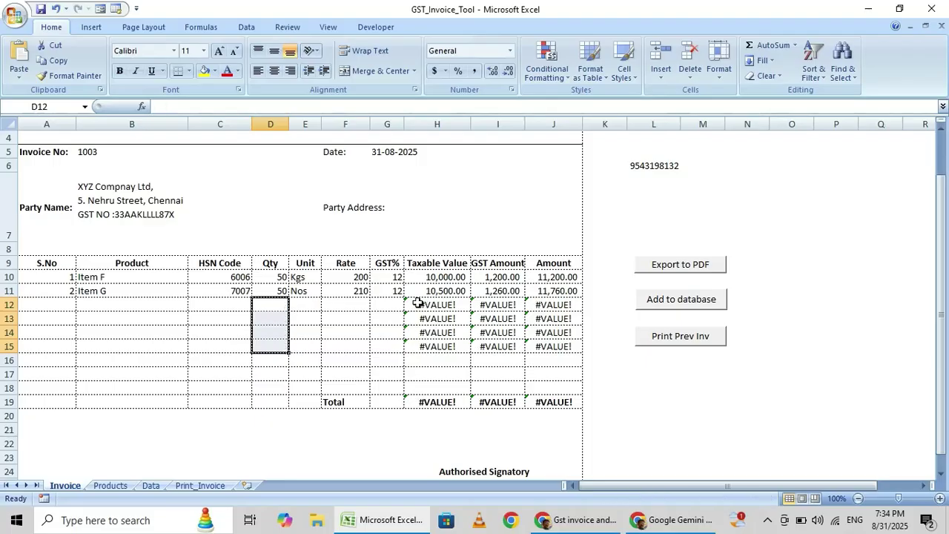
pyautogui.click(417, 305)
pyautogui.hotkey('shift', 'Right')
pyautogui.hotkey('shift', 'Right')
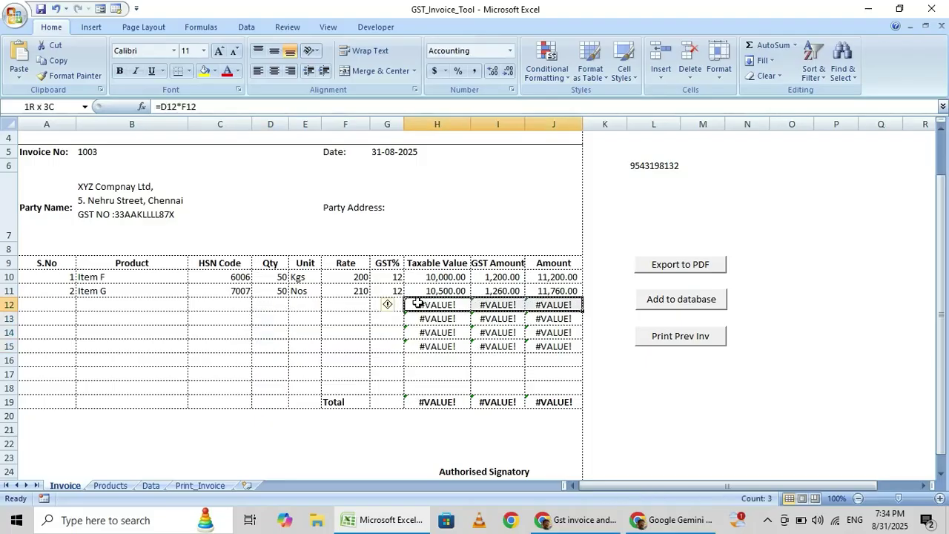
pyautogui.hotkey('shift', 'Down')
pyautogui.hotkey('shift', 'Down')
pyautogui.hotkey('shift', 'Down')
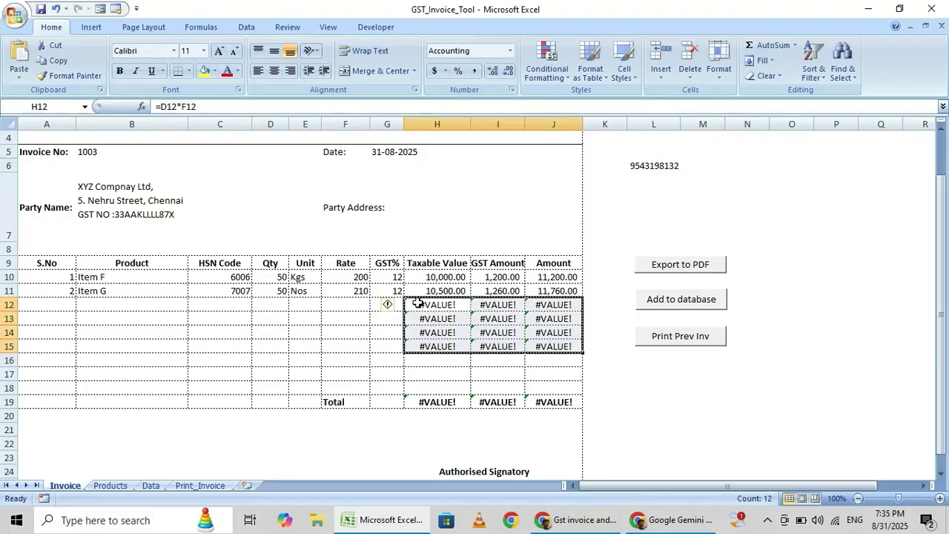
pyautogui.press('Delete')
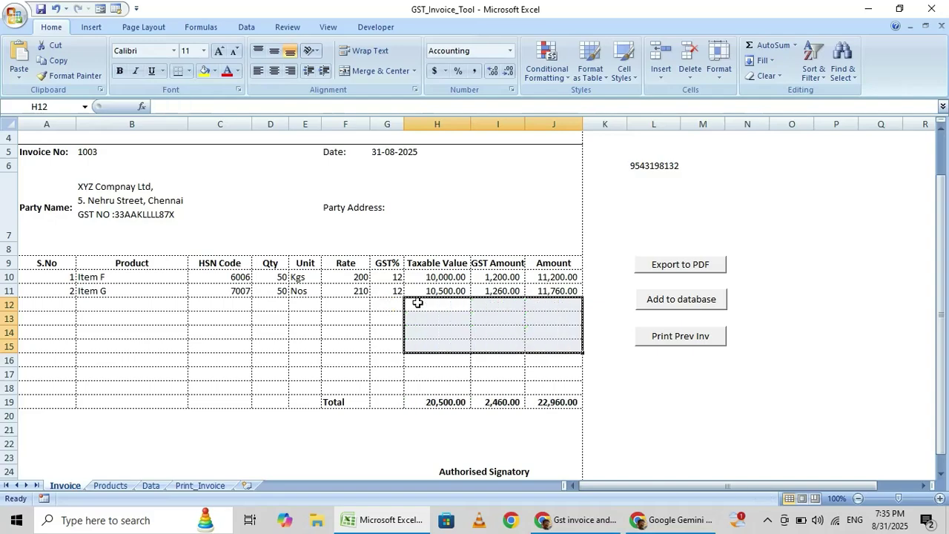
# Add invoice 1003 with Items F and G to the database and dismiss the 'Invoice Saved Successfully!' message
pyautogui.click(326, 342)
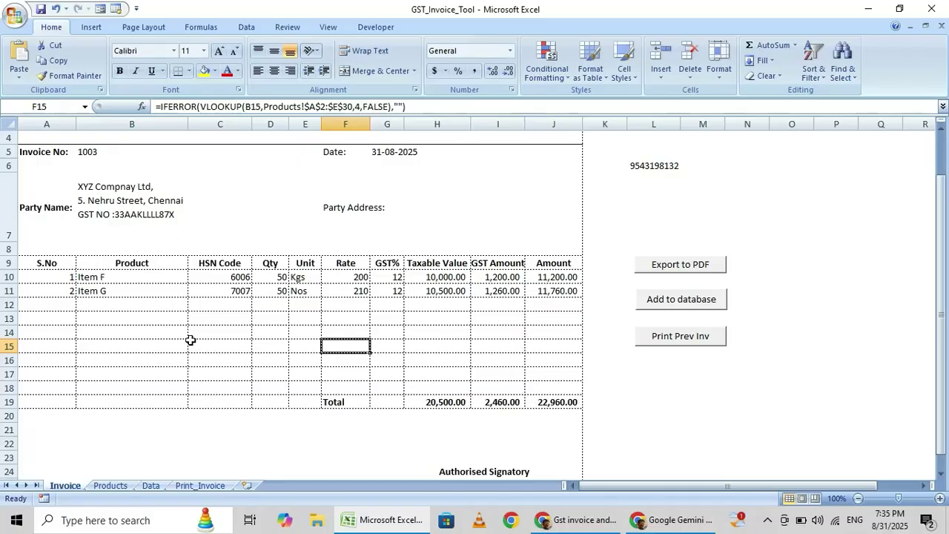
pyautogui.click(676, 303)
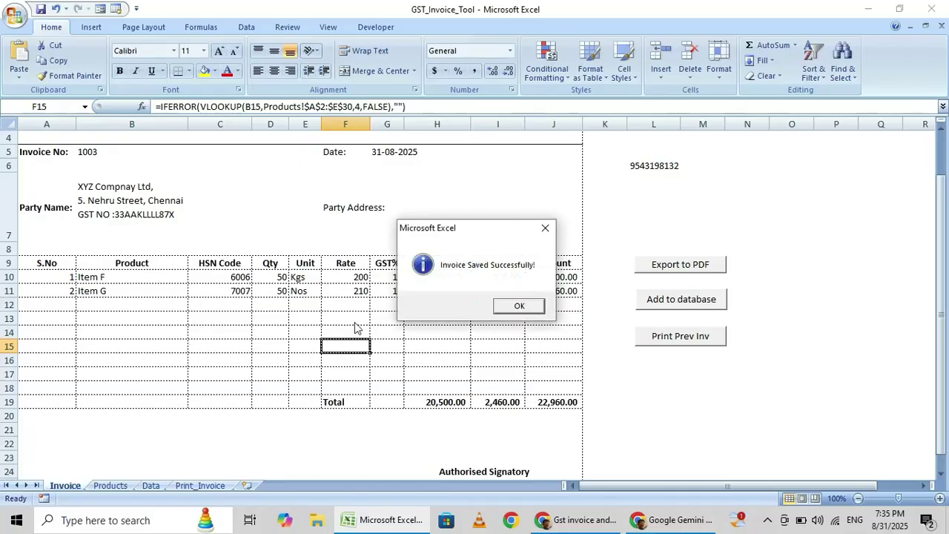
pyautogui.click(519, 307)
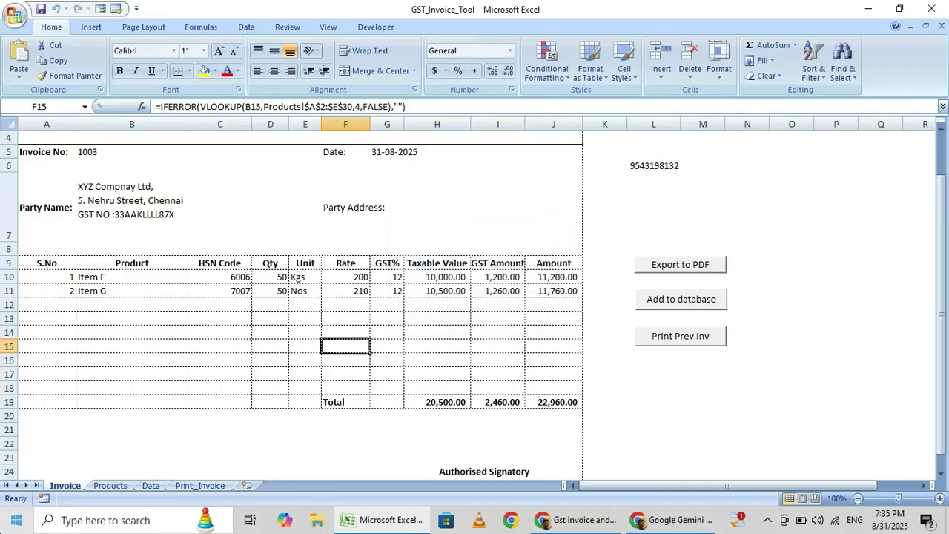
pyautogui.click(150, 486)
pyautogui.press('Down')
pyautogui.press('Down')
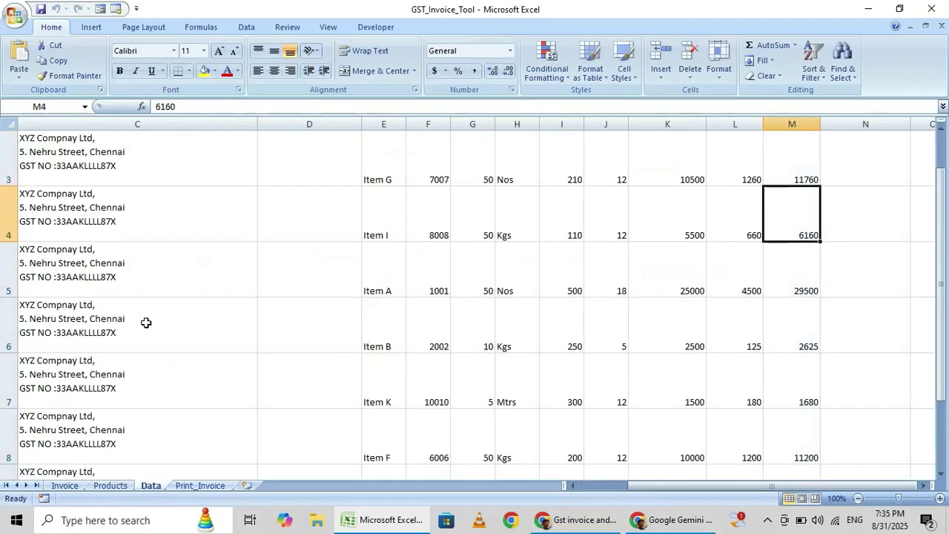
pyautogui.press('Left')
pyautogui.press('Left')
pyautogui.press('Left')
pyautogui.press('Left')
pyautogui.press('Left')
pyautogui.press('Left')
pyautogui.press('Left')
pyautogui.press('Left')
pyautogui.press('Left')
pyautogui.press('Left')
pyautogui.press('Left')
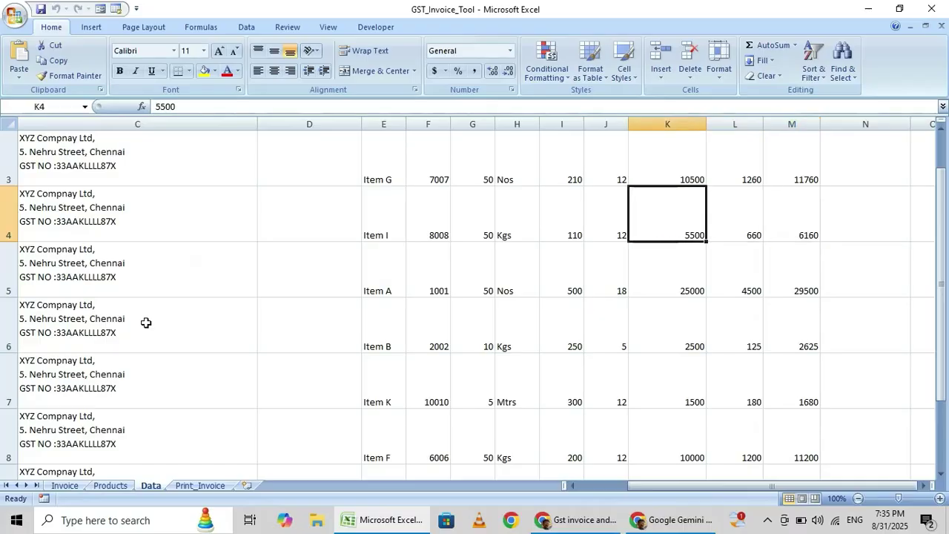
pyautogui.press('Left')
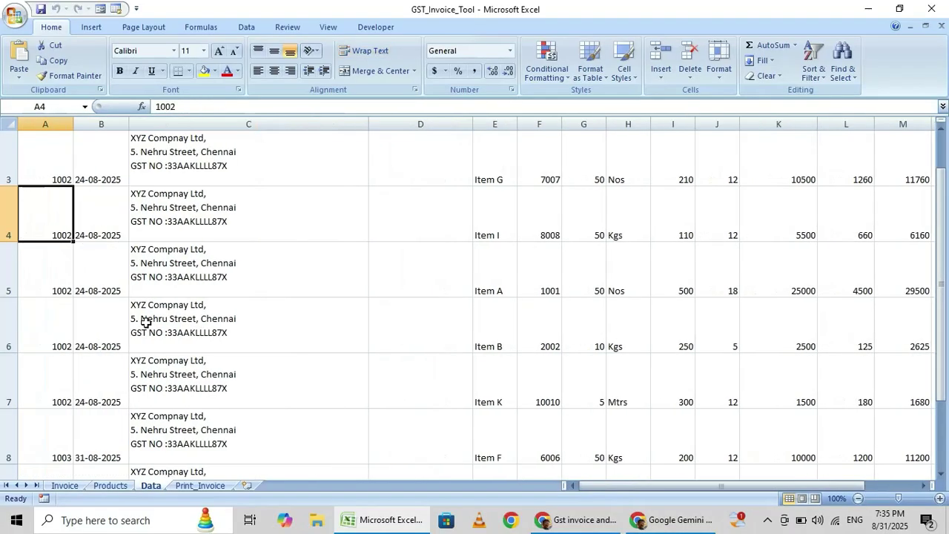
pyautogui.press('Down')
pyautogui.press('Down')
pyautogui.press('Down')
pyautogui.press('Down')
pyautogui.press('Down')
pyautogui.press('Down')
pyautogui.press('Down')
pyautogui.press('Down')
pyautogui.press('Down')
pyautogui.press('Up')
pyautogui.press('Up')
pyautogui.press('Up')
pyautogui.press('Up')
pyautogui.press('Up')
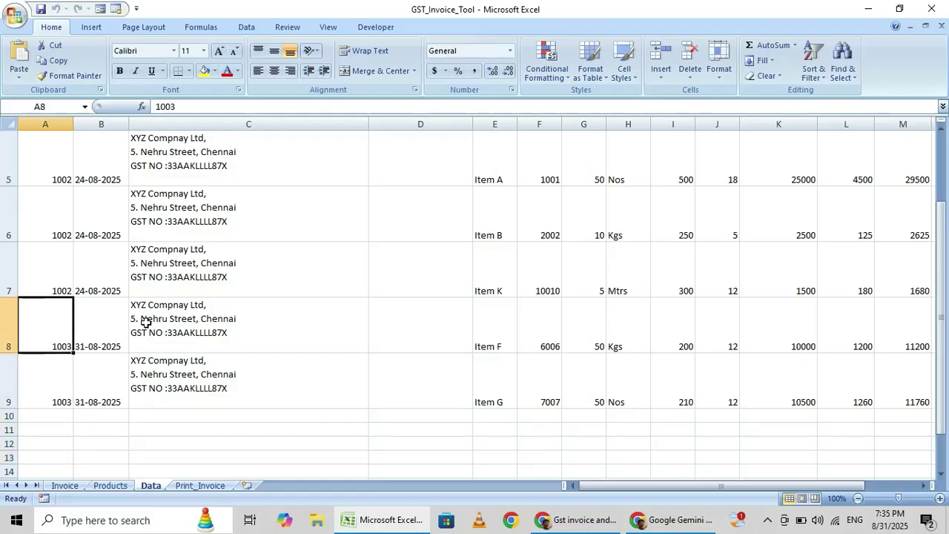
pyautogui.press('Right')
pyautogui.press('Down')
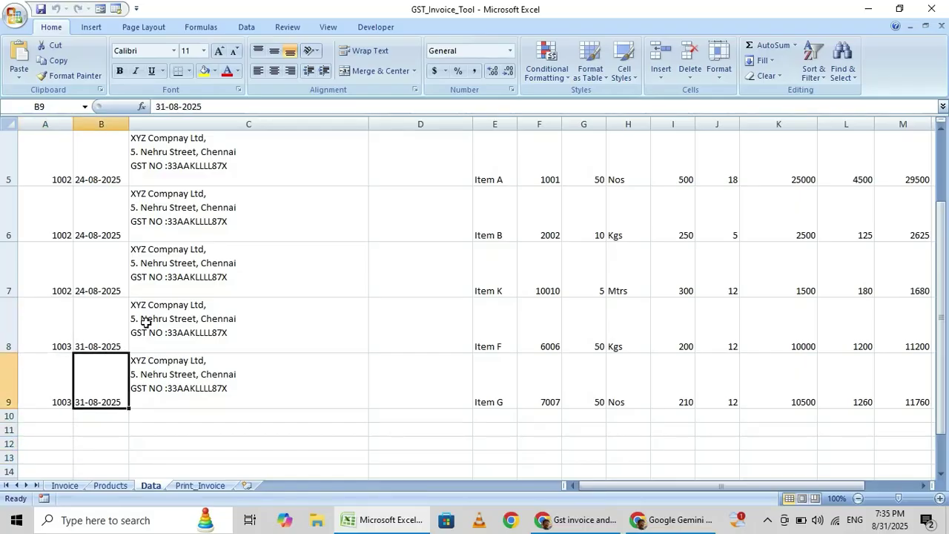
pyautogui.press('Up')
pyautogui.press('Right')
pyautogui.press('Right')
pyautogui.press('Right')
pyautogui.press('Right')
pyautogui.press('Right')
pyautogui.press('Right')
pyautogui.press('Right')
pyautogui.press('Right')
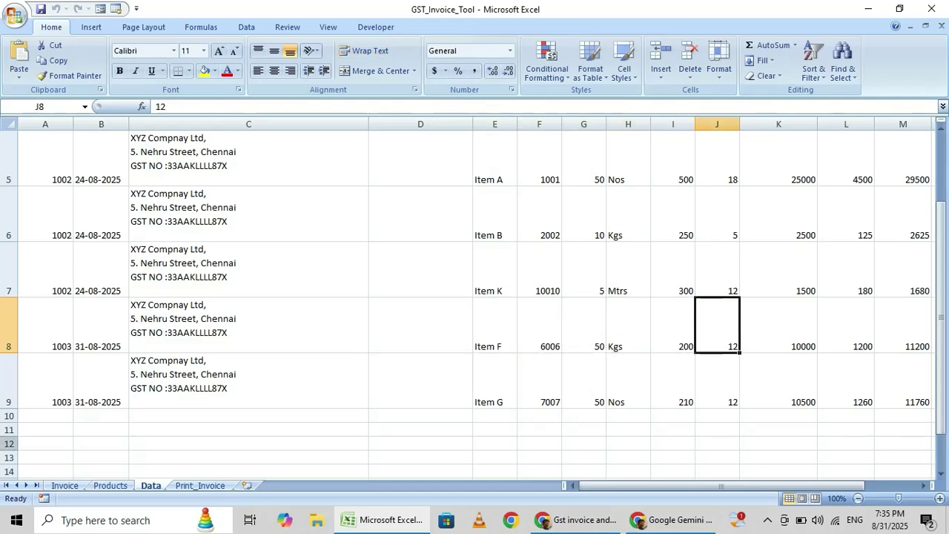
pyautogui.click(65, 485)
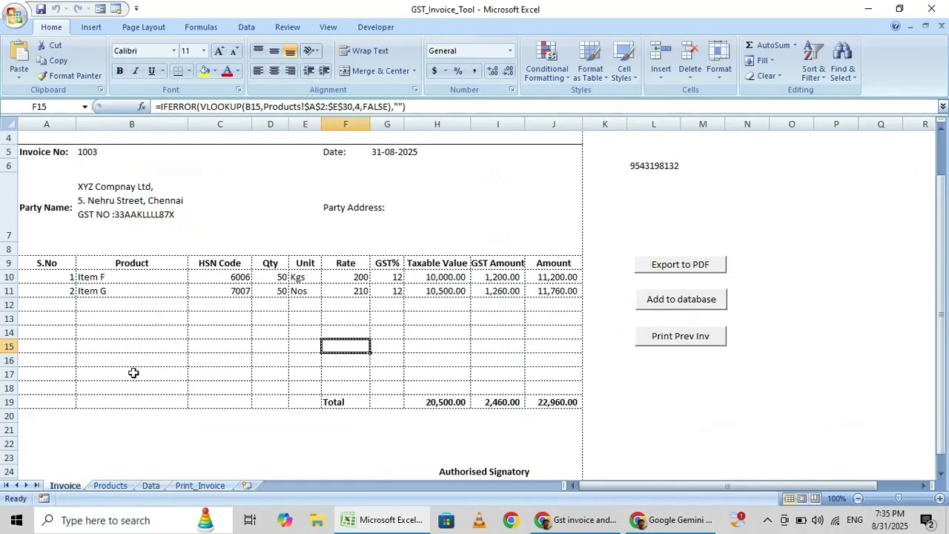
pyautogui.click(113, 203)
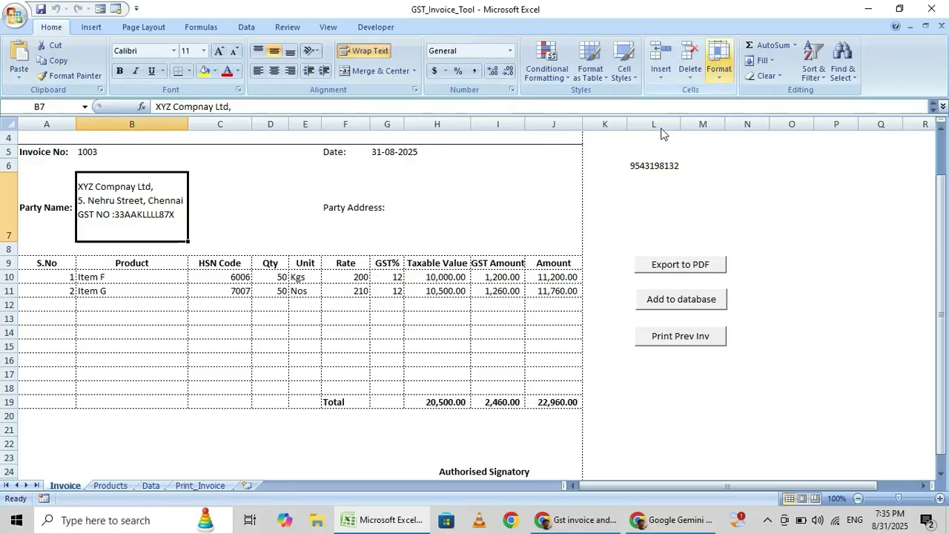
pyautogui.click(652, 164)
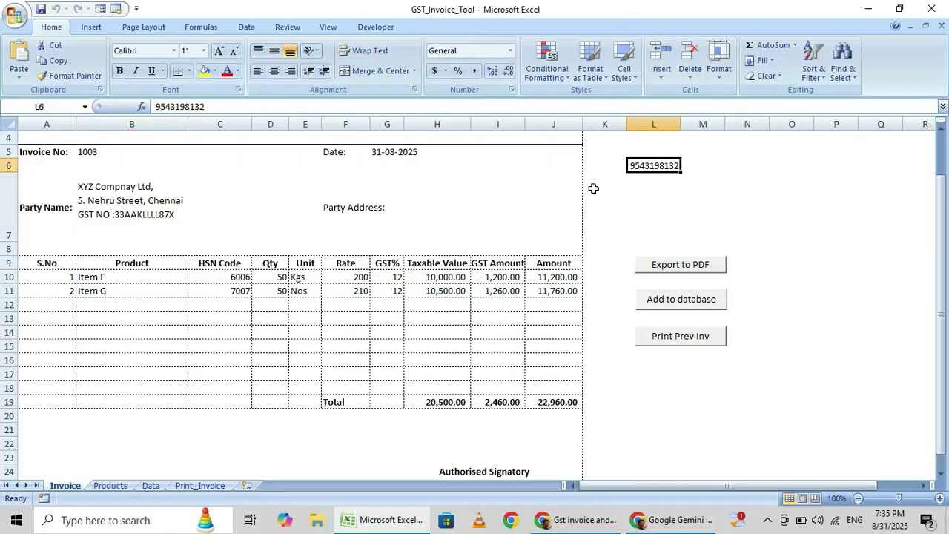